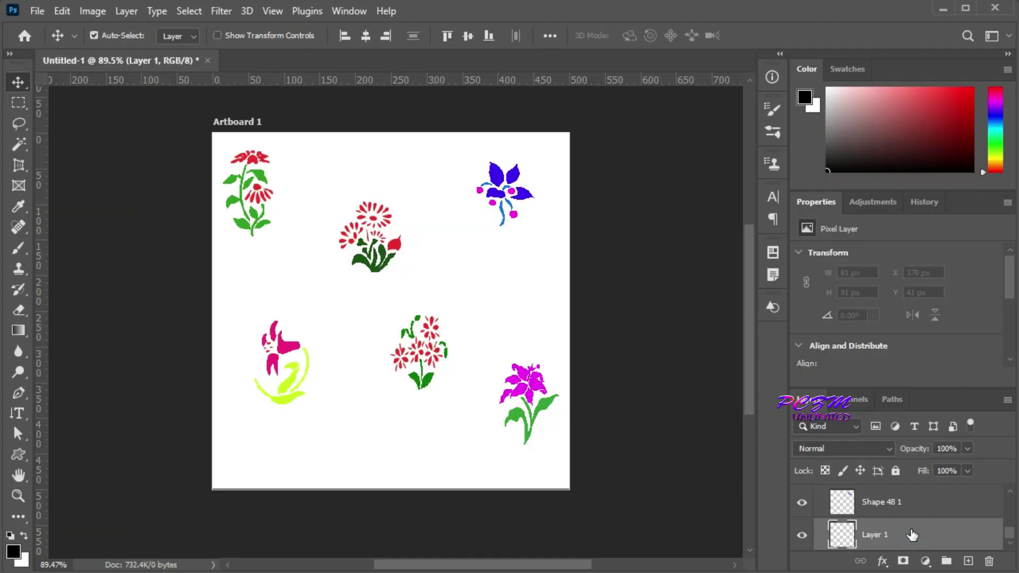
Fill Layer 1 with the light blue colour #8fcefa.
{"action": "key", "text": "shift+F5"}
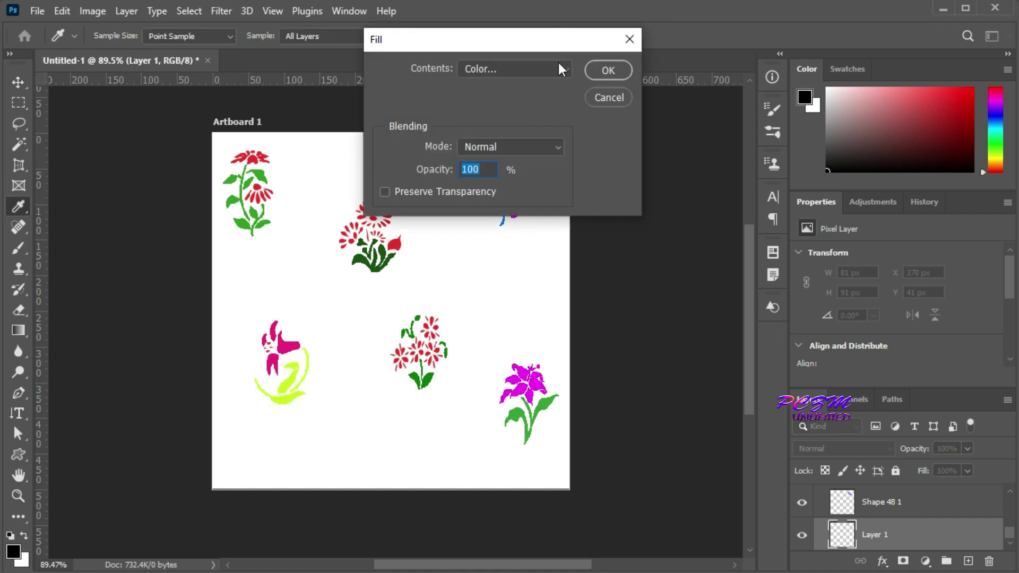
{"action": "left_click", "coordinate": [559, 63]}
{"action": "left_click", "coordinate": [524, 110]}
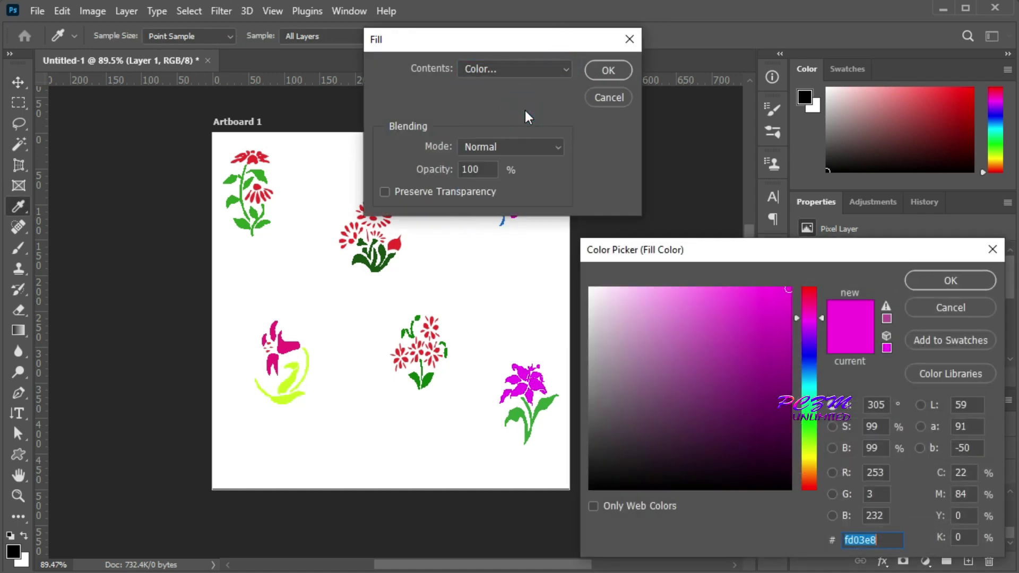
{"action": "left_click", "coordinate": [950, 281]}
{"action": "left_click", "coordinate": [594, 68]}
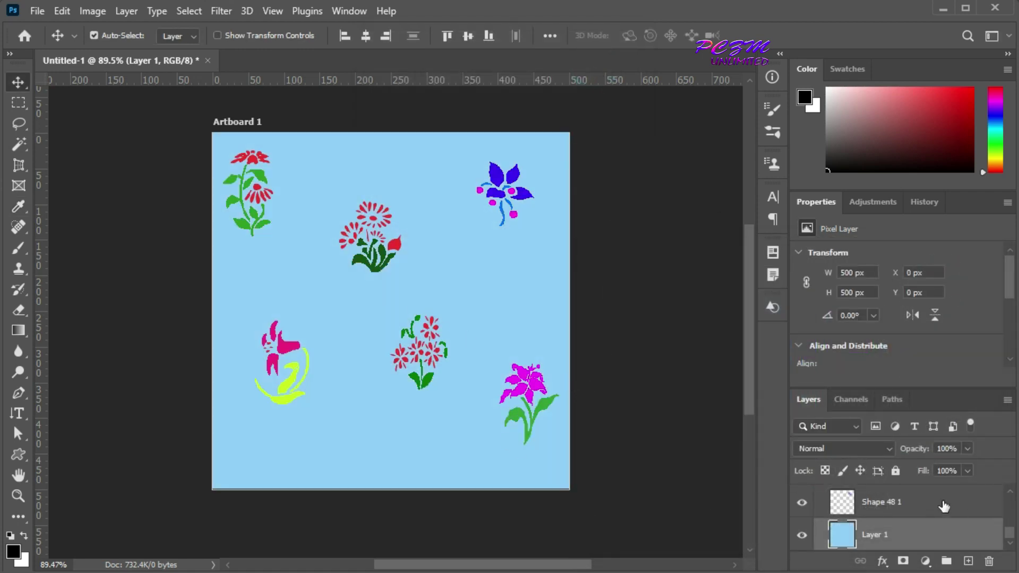
Merge the layers from Shape 53 1 down to Shape 48 1 into the single layer Shape 53 1.
{"action": "scroll", "coordinate": [943, 505], "scroll_direction": "up", "scroll_amount": 5}
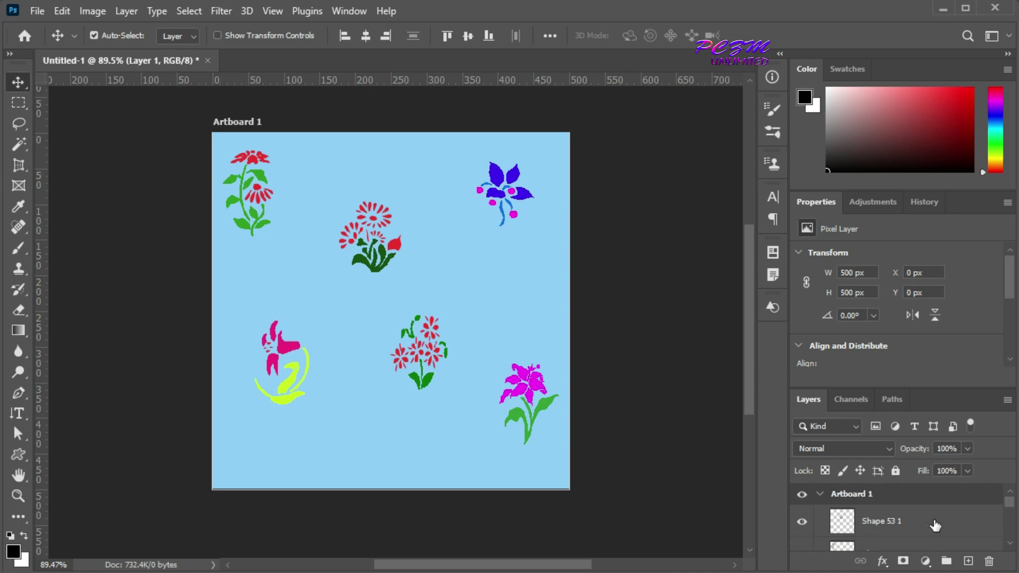
{"action": "left_click", "coordinate": [935, 526]}
{"action": "scroll", "coordinate": [935, 526], "scroll_direction": "down", "scroll_amount": 5}
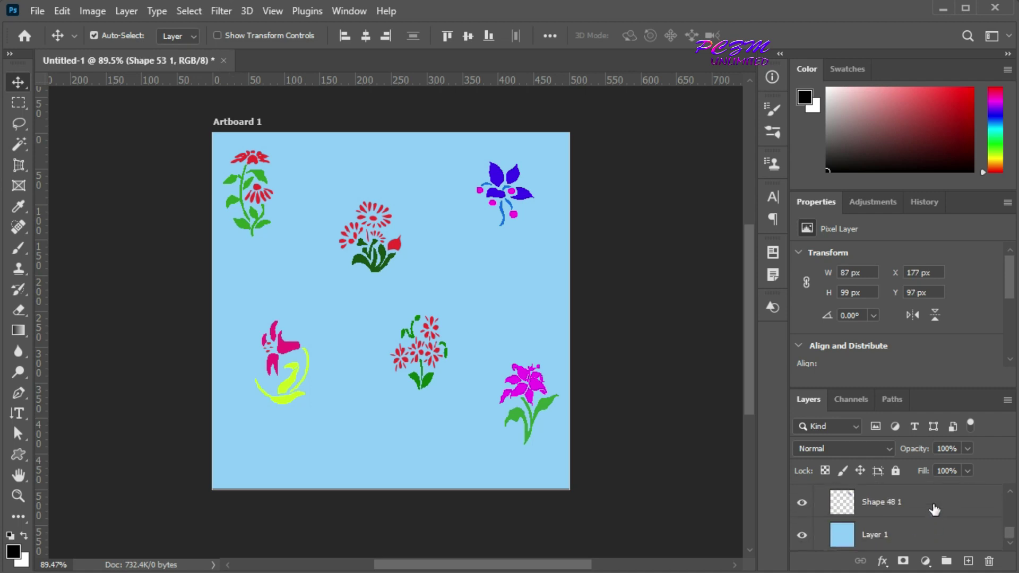
{"action": "left_click", "coordinate": [934, 506], "text": "shift"}
{"action": "scroll", "coordinate": [932, 512], "scroll_direction": "up", "scroll_amount": 5}
{"action": "right_click", "coordinate": [930, 520]}
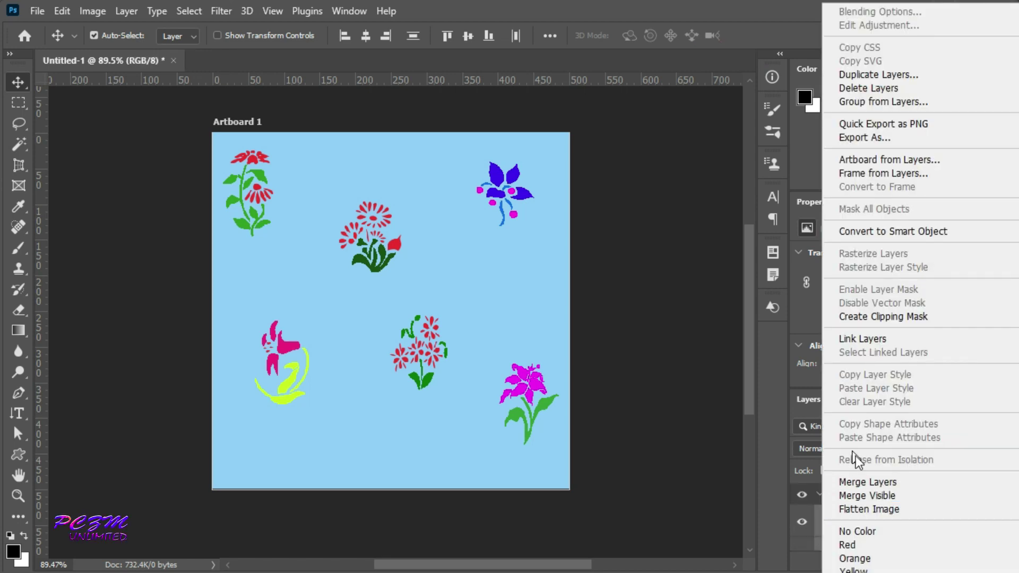
{"action": "left_click", "coordinate": [860, 483]}
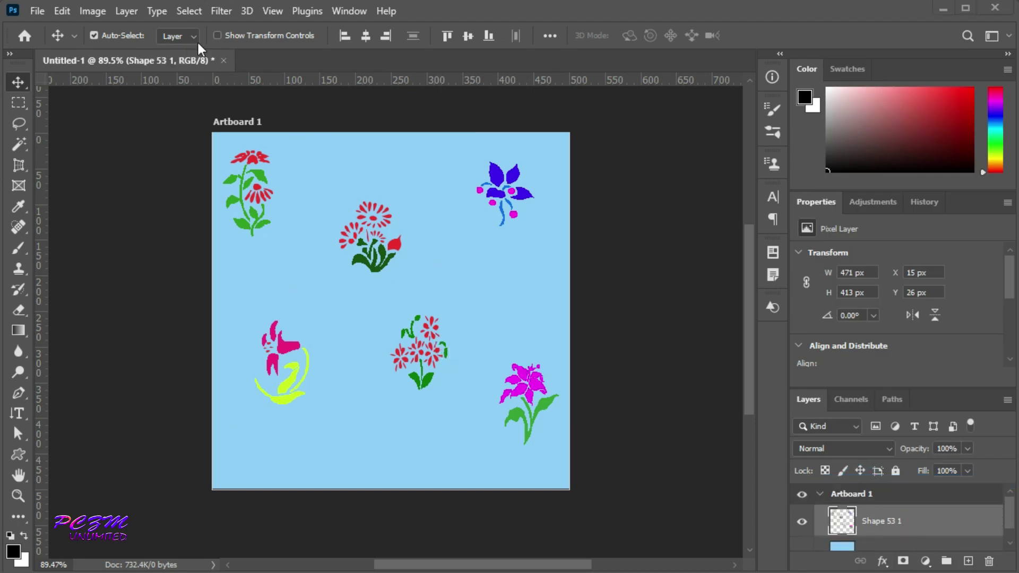
{"action": "left_click", "coordinate": [94, 10]}
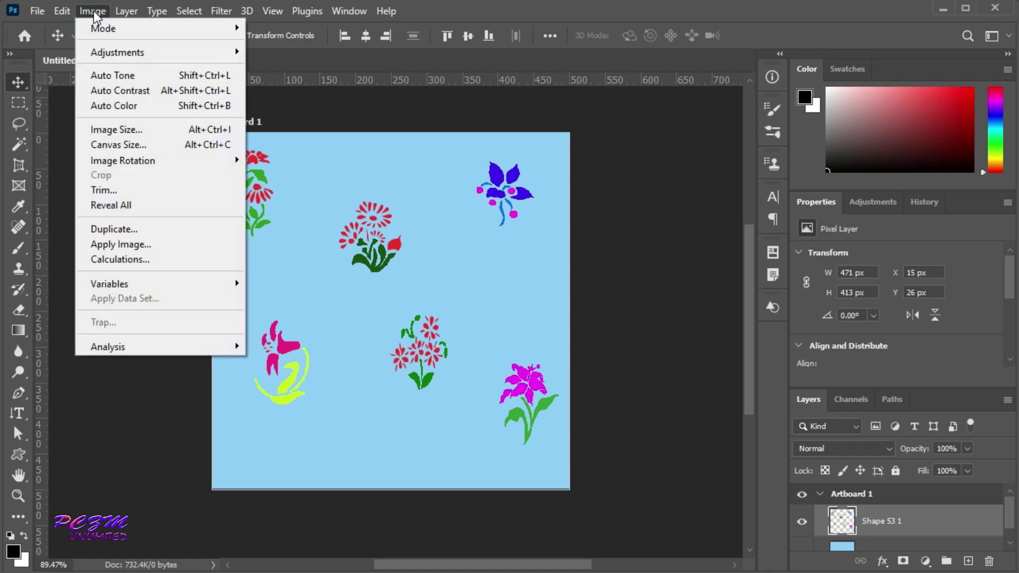
{"action": "left_click", "coordinate": [125, 129]}
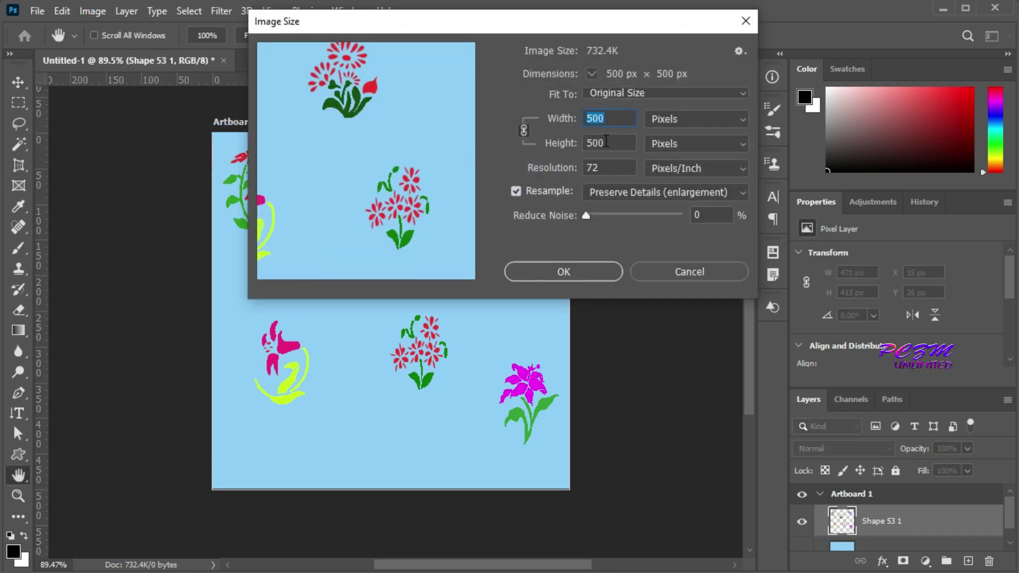
{"action": "left_click", "coordinate": [695, 273]}
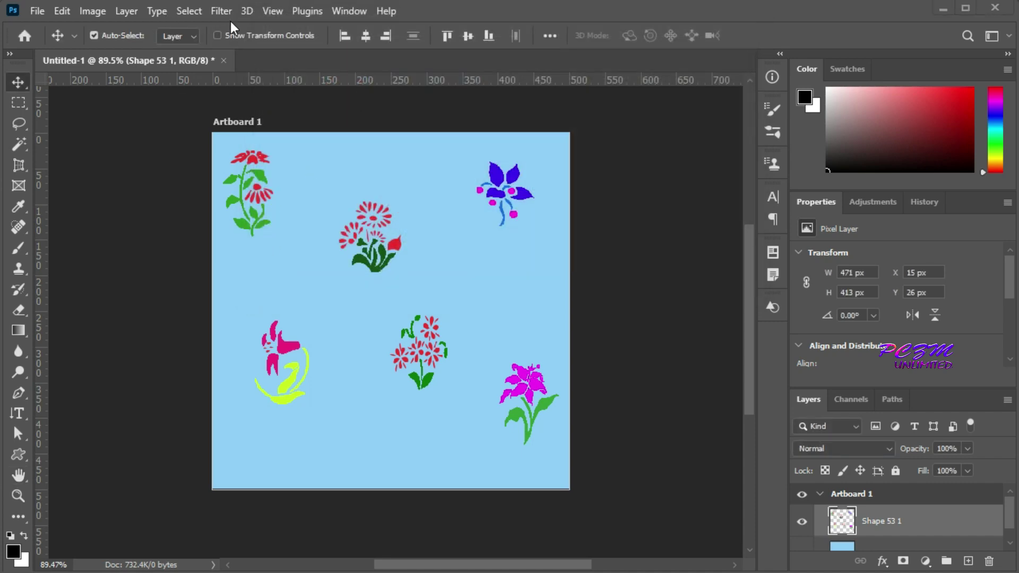
{"action": "left_click", "coordinate": [222, 11]}
Apply the Offset filter with Horizontal +250 and Vertical +250 px and Wrap Around.
{"action": "mouse_move", "coordinate": [287, 353]}
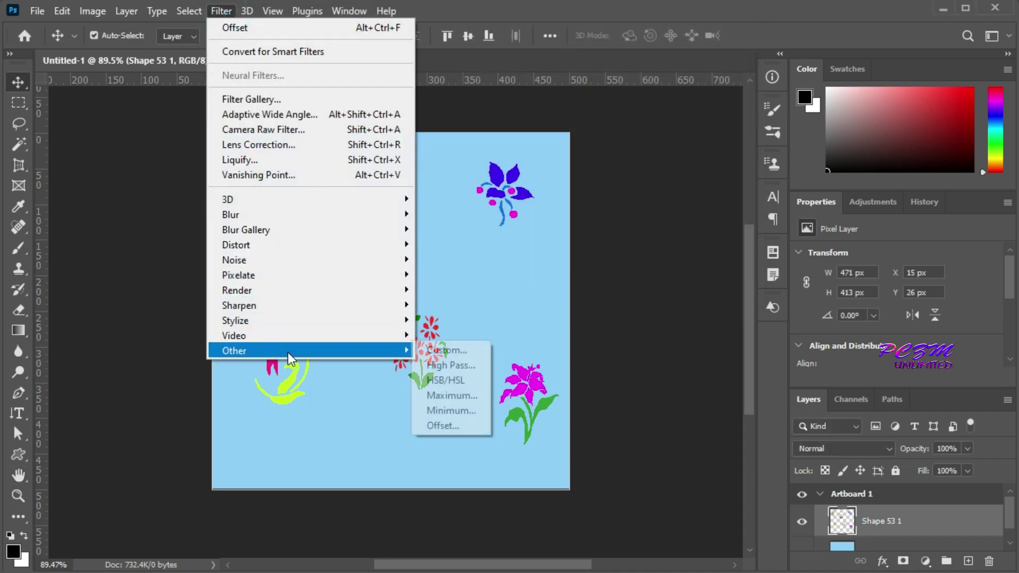
{"action": "left_click", "coordinate": [438, 425]}
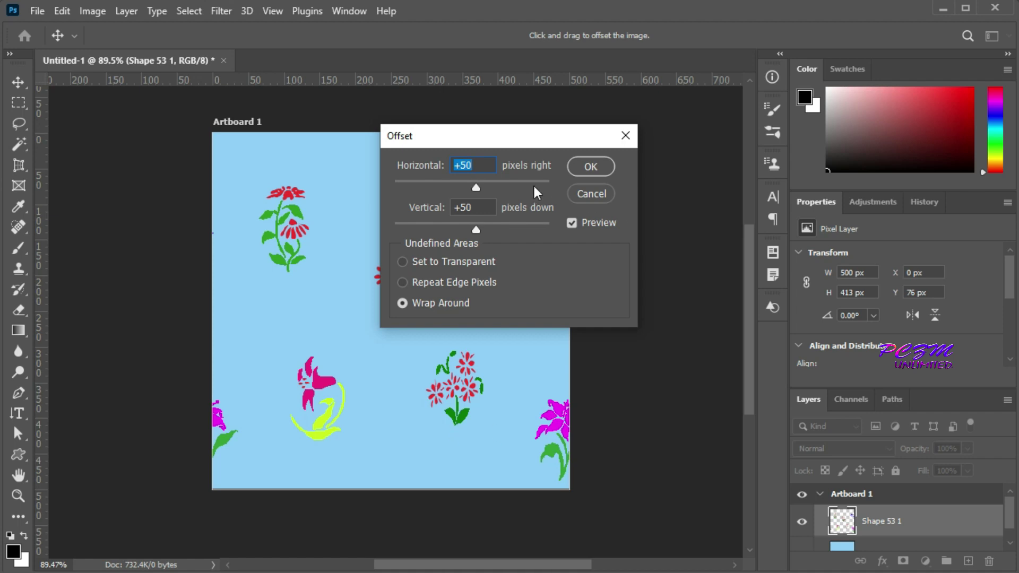
{"action": "left_click", "coordinate": [486, 163]}
{"action": "type", "text": "250"}
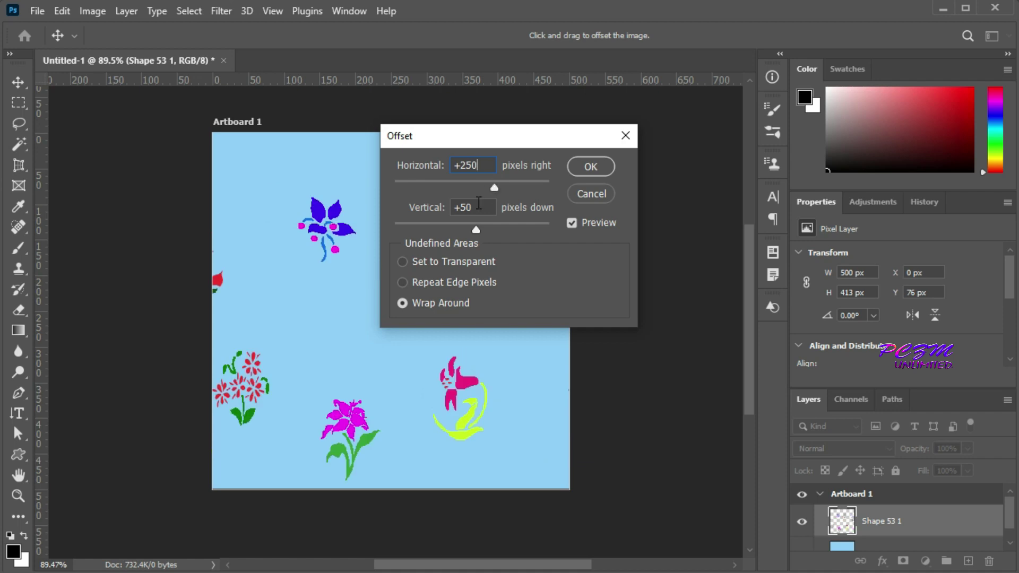
{"action": "type", "text": "25"}
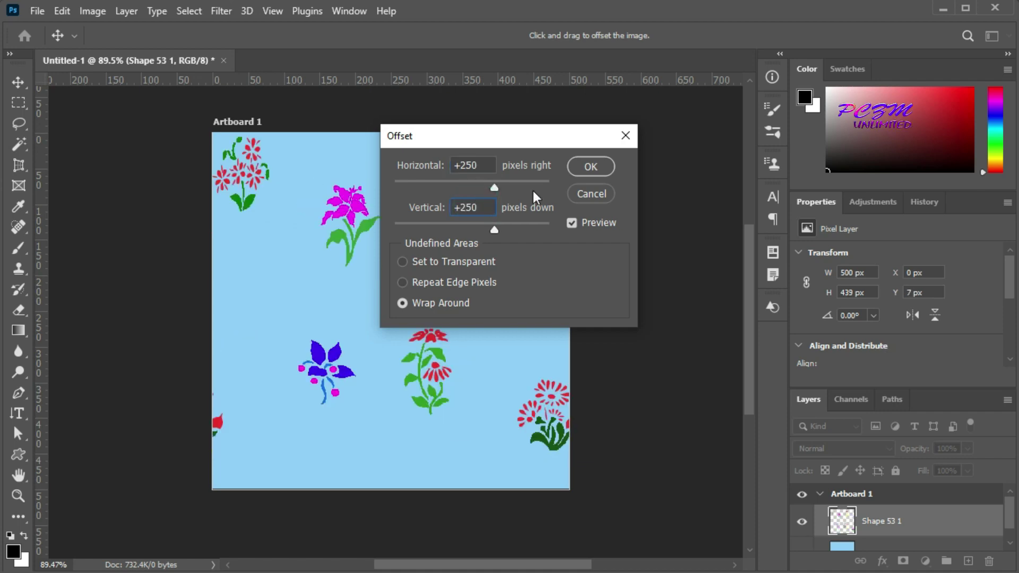
{"action": "left_click", "coordinate": [591, 167]}
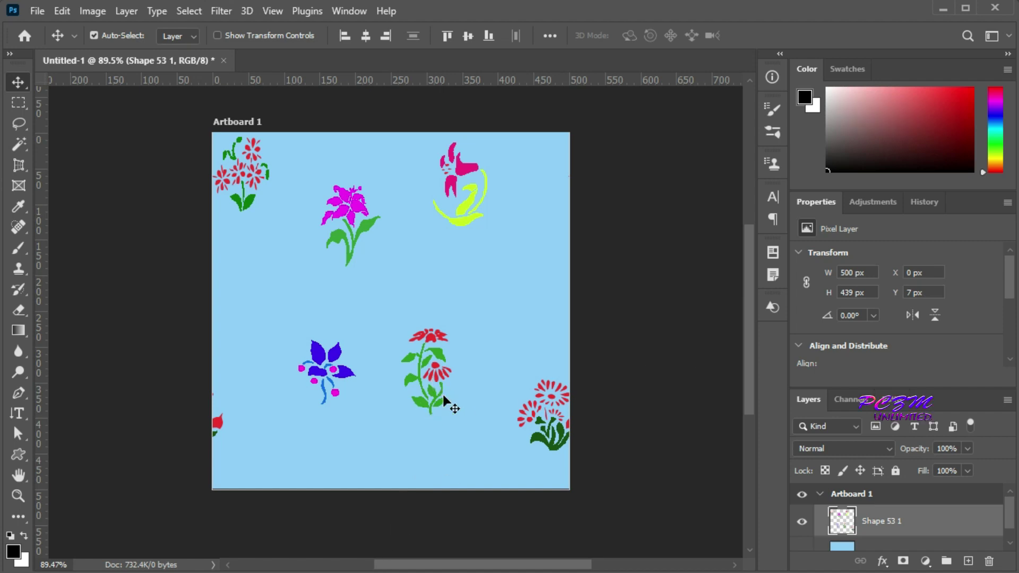
Copy the red flower to the upper right and the blue flower to the left side.
{"action": "key", "text": "m"}
{"action": "left_click_drag", "start_coordinate": [388, 306], "coordinate": [462, 426]}
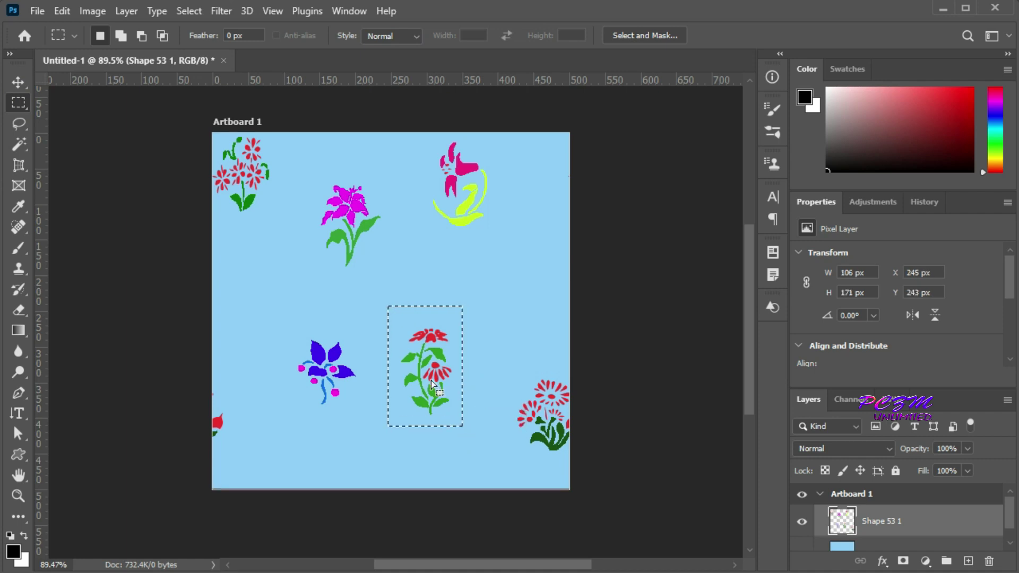
{"action": "left_click_drag", "start_coordinate": [430, 378], "coordinate": [540, 254]}
{"action": "mouse_move", "coordinate": [364, 448]}
{"action": "left_mouse_down"}
{"action": "mouse_move", "coordinate": [295, 320]}
{"action": "mouse_move", "coordinate": [365, 433]}
{"action": "left_mouse_up"}
{"action": "mouse_move", "coordinate": [324, 377]}
{"action": "left_mouse_down"}
{"action": "mouse_move", "coordinate": [275, 254]}
{"action": "mouse_move", "coordinate": [252, 277]}
{"action": "left_mouse_up"}
{"action": "left_click_drag", "start_coordinate": [492, 261], "coordinate": [419, 133]}
Place copies of the pink-and-yellow flower at lower left and the magenta lily at lower right.
{"action": "left_click_drag", "start_coordinate": [469, 177], "coordinate": [261, 357]}
{"action": "left_click_drag", "start_coordinate": [403, 283], "coordinate": [316, 173]}
{"action": "left_click_drag", "start_coordinate": [357, 245], "coordinate": [480, 429]}
Select the whole tile, save it as the pattern 'Pattern 4', and begin a new document.
{"action": "left_click", "coordinate": [189, 11]}
{"action": "left_click", "coordinate": [199, 28]}
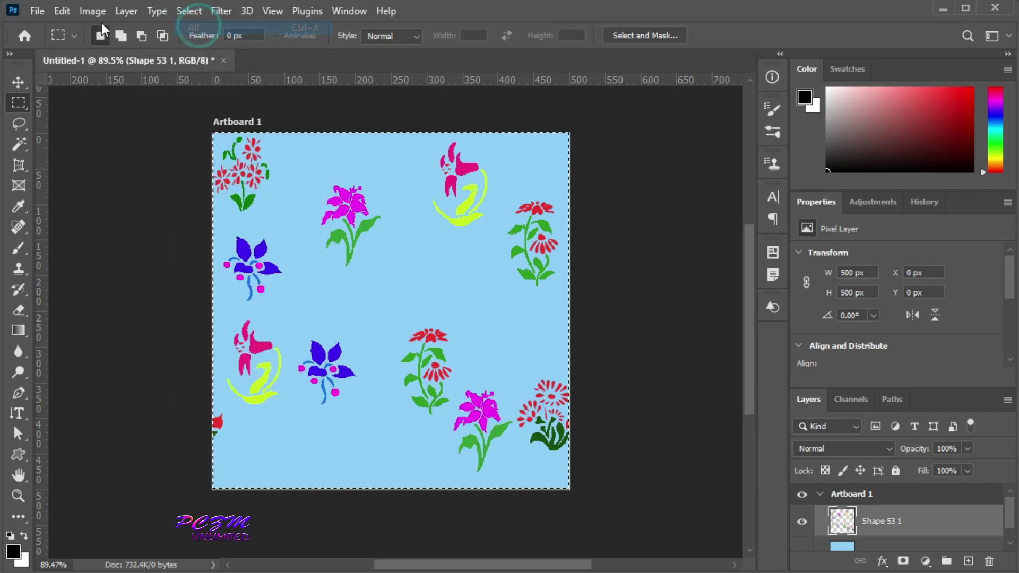
{"action": "left_click", "coordinate": [58, 10]}
{"action": "left_click", "coordinate": [109, 459]}
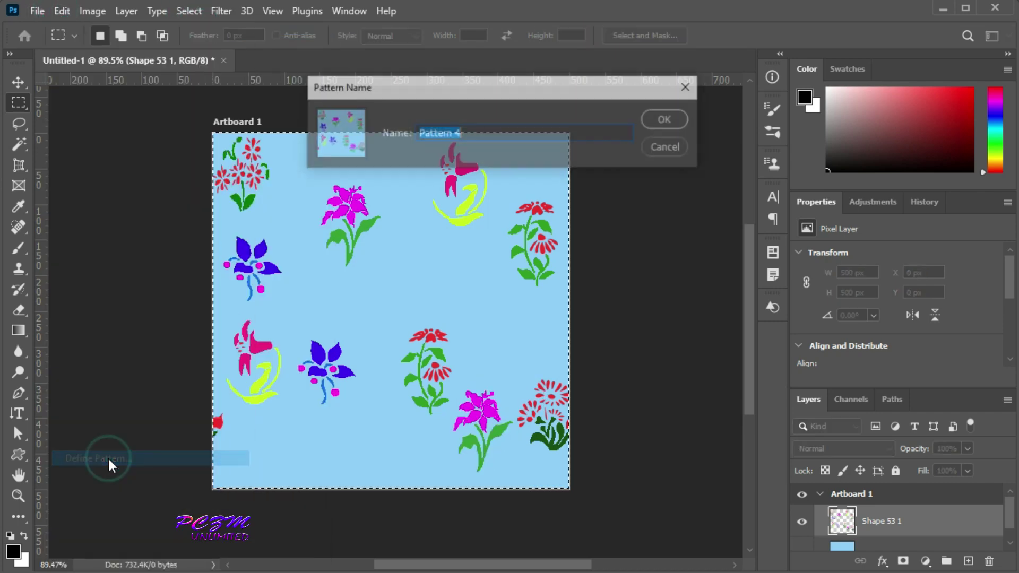
{"action": "left_click", "coordinate": [658, 119]}
{"action": "left_click", "coordinate": [37, 10]}
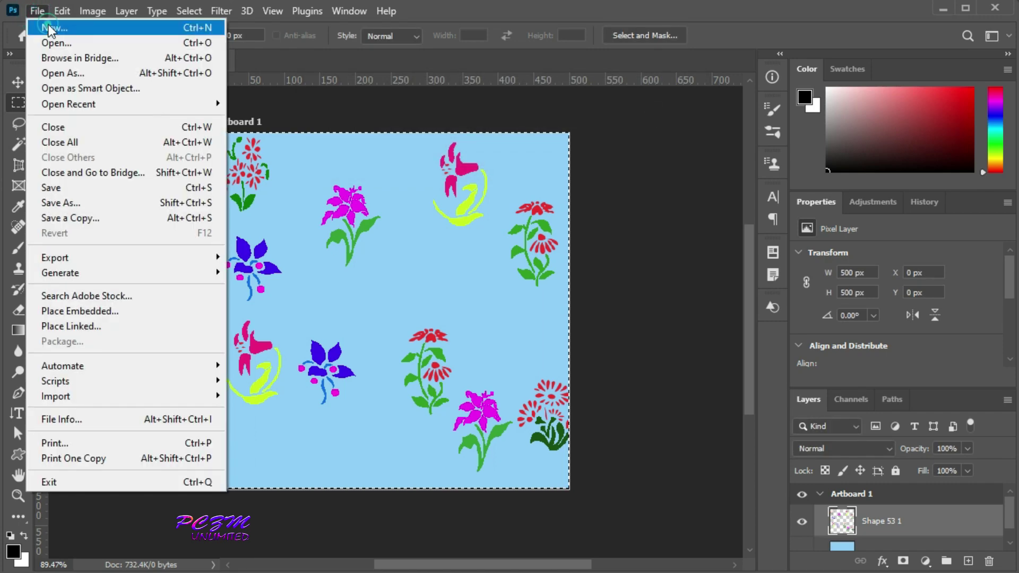
{"action": "left_click", "coordinate": [50, 30]}
Create a 1920×1080 document and fill it with the new flower pattern.
{"action": "left_click", "coordinate": [418, 337]}
{"action": "left_click", "coordinate": [804, 545]}
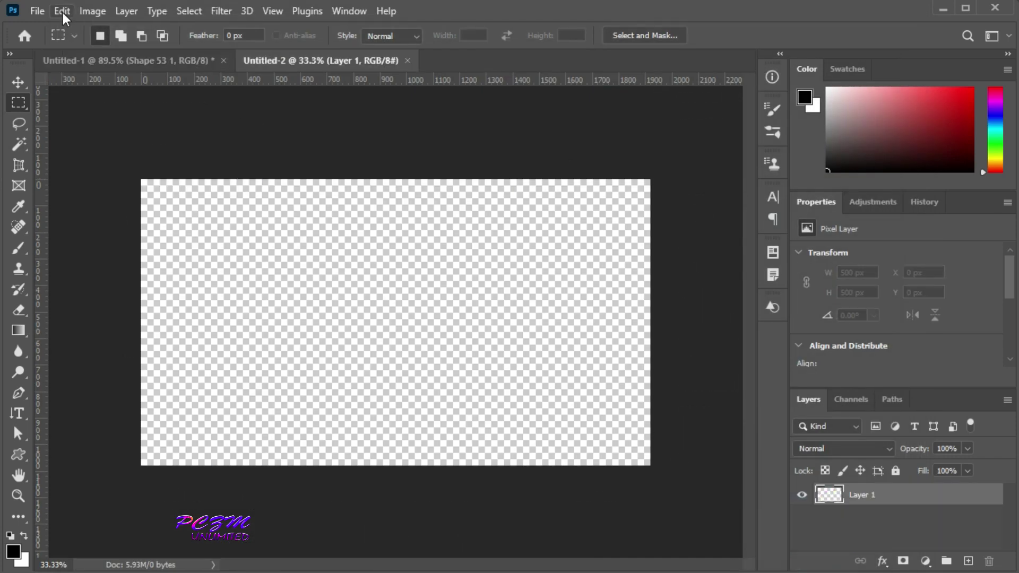
{"action": "left_click", "coordinate": [62, 10]}
{"action": "left_click", "coordinate": [136, 257]}
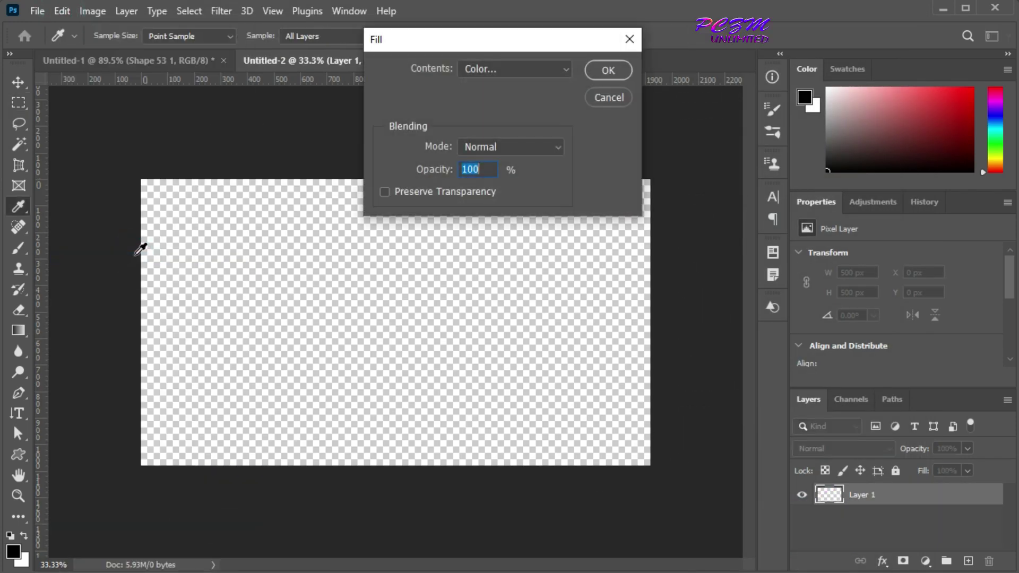
{"action": "left_click", "coordinate": [562, 69]}
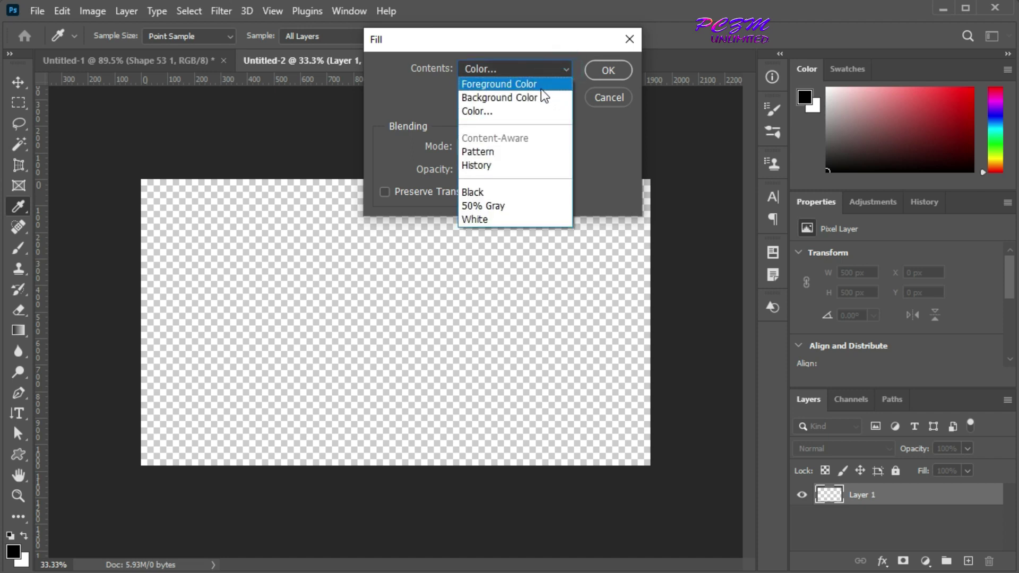
{"action": "left_click", "coordinate": [515, 147]}
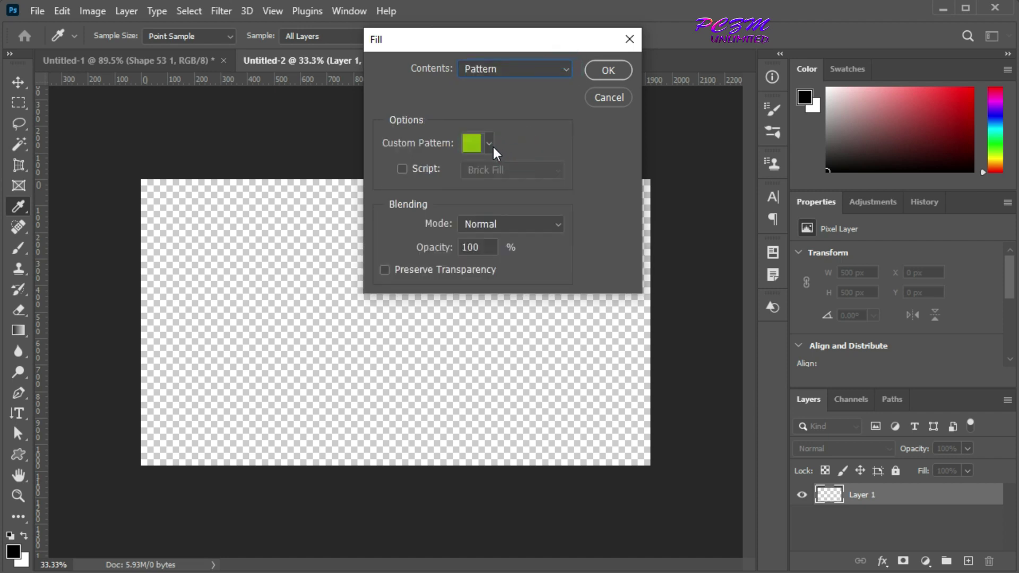
{"action": "left_click", "coordinate": [492, 148]}
{"action": "left_click", "coordinate": [445, 275]}
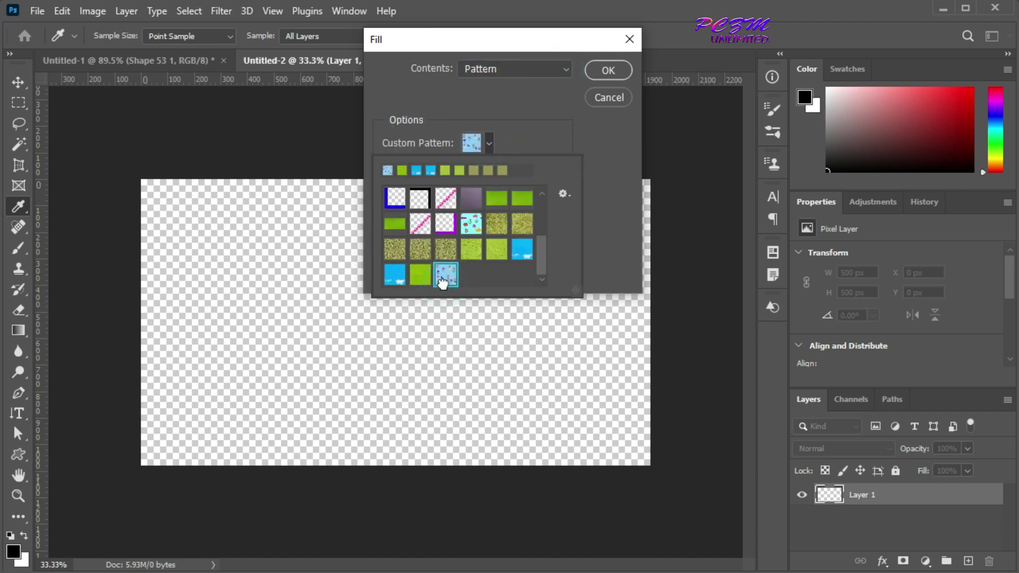
{"action": "left_click", "coordinate": [608, 70]}
{"action": "left_click", "coordinate": [608, 70]}
Zoom in and back out to inspect the tiled flower pattern for seams.
{"action": "key", "text": "m"}
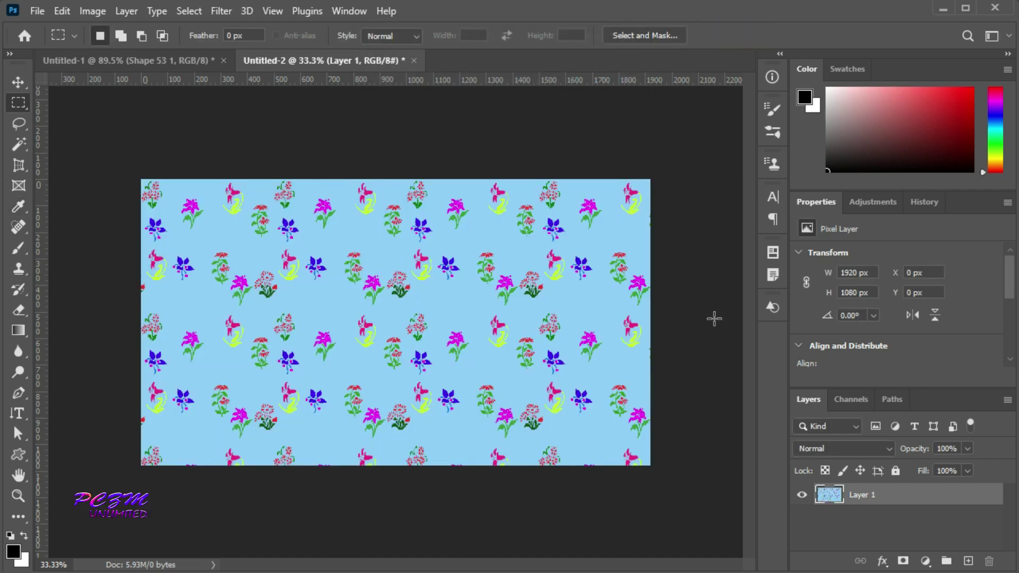
{"action": "scroll", "coordinate": [625, 332], "scroll_direction": "up", "scroll_amount": 8}
{"action": "scroll", "coordinate": [556, 339], "scroll_direction": "down", "scroll_amount": 7}
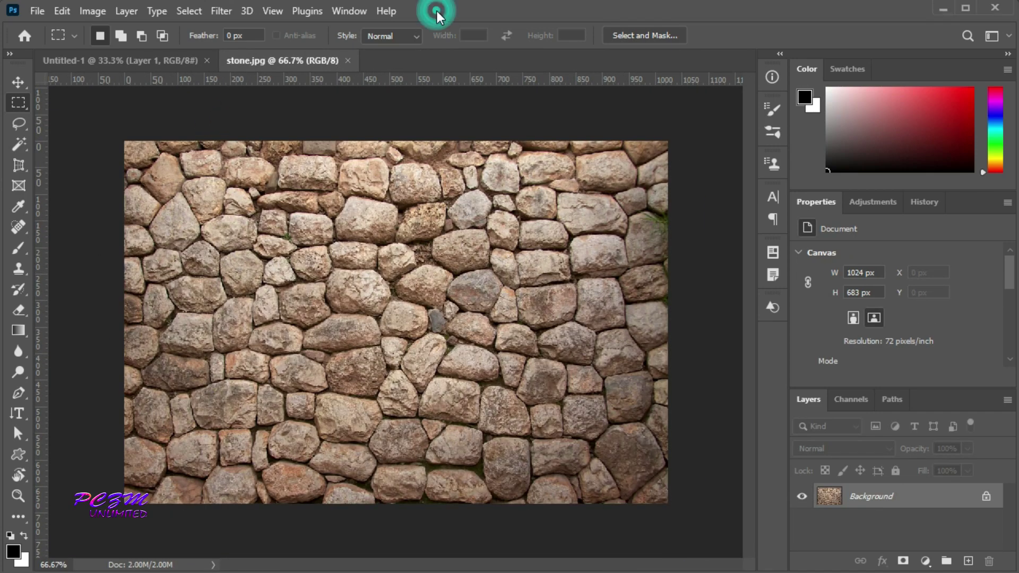
Set the Rectangular Marquee to a fixed 200 × 200 px size and place it over the central stones.
{"action": "left_click", "coordinate": [17, 87]}
{"action": "left_click", "coordinate": [18, 104]}
{"action": "left_click", "coordinate": [415, 39]}
{"action": "left_click", "coordinate": [397, 73]}
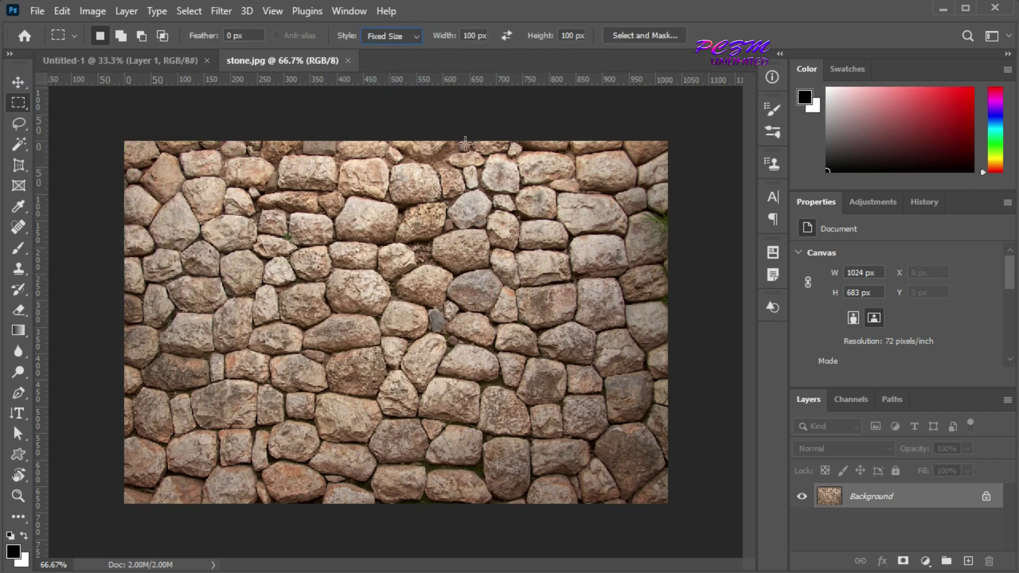
{"action": "double_click", "coordinate": [473, 35]}
{"action": "type", "text": "200"}
{"action": "double_click", "coordinate": [572, 36]}
{"action": "left_click", "coordinate": [493, 276]}
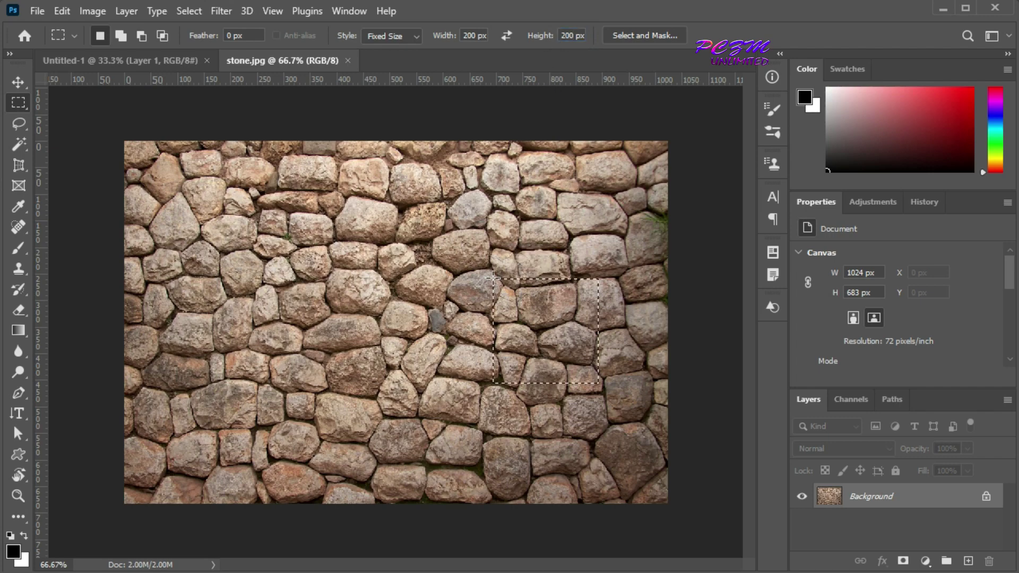
Copy the stone square, create a 200 × 200 px transparent document, and paste it in.
{"action": "left_click", "coordinate": [61, 11]}
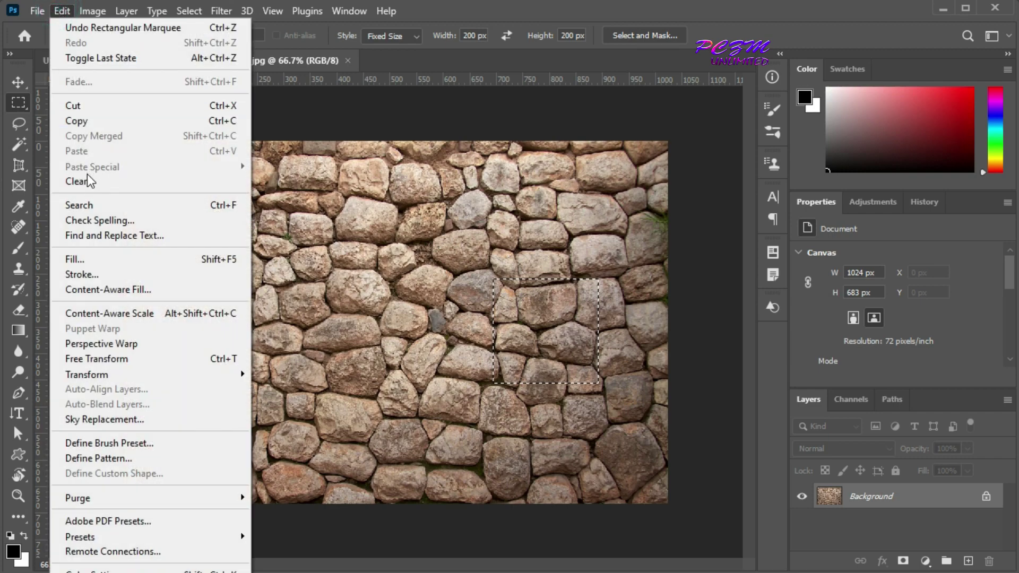
{"action": "left_click", "coordinate": [91, 117]}
{"action": "left_click", "coordinate": [38, 12]}
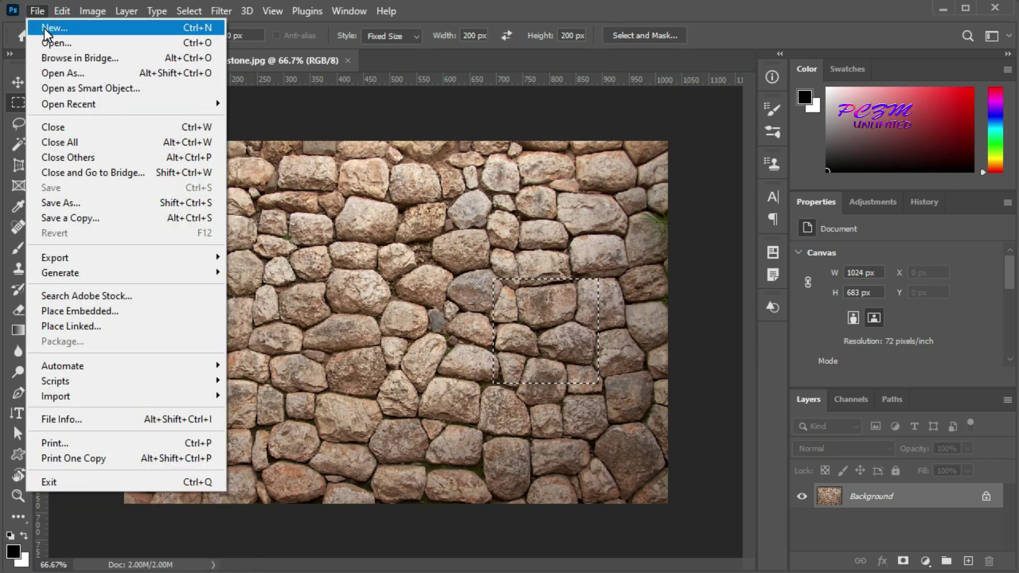
{"action": "left_click", "coordinate": [43, 27]}
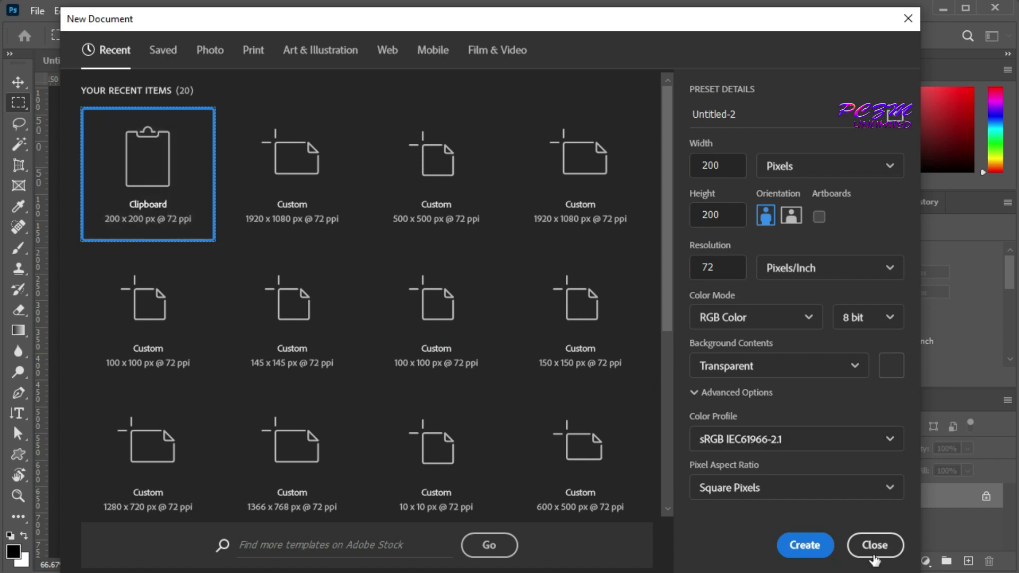
{"action": "left_click", "coordinate": [802, 545]}
{"action": "left_click", "coordinate": [58, 11]}
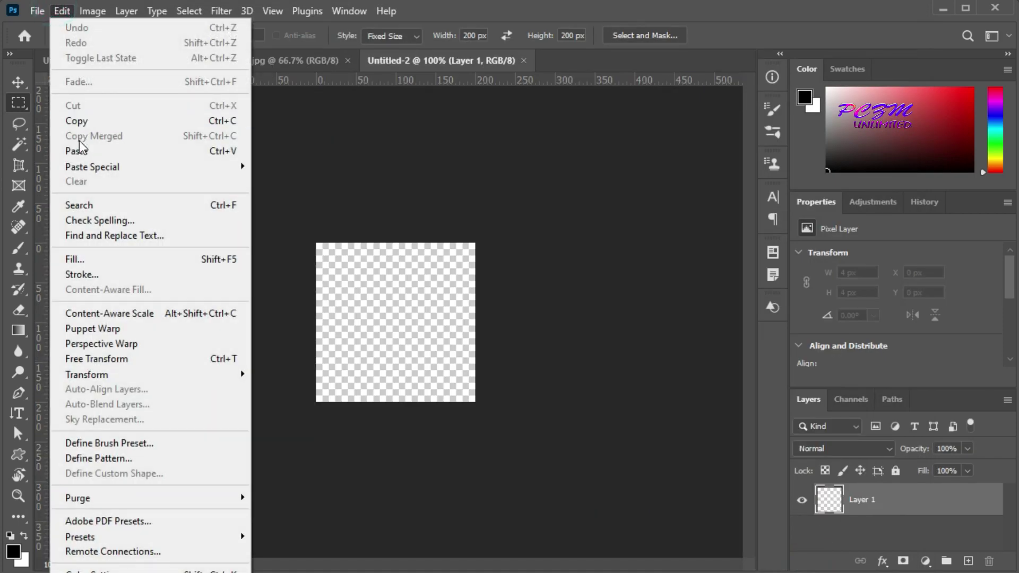
{"action": "left_click", "coordinate": [77, 151]}
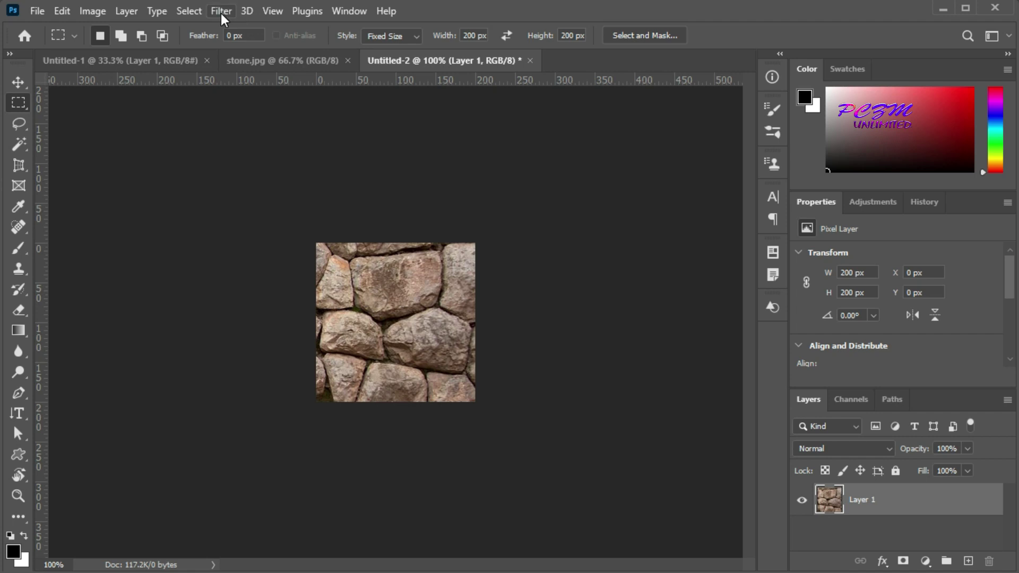
Offset the stone tile +100 px horizontally and vertically with Wrap Around, fitting it on screen.
{"action": "left_click", "coordinate": [221, 14]}
{"action": "mouse_move", "coordinate": [304, 352]}
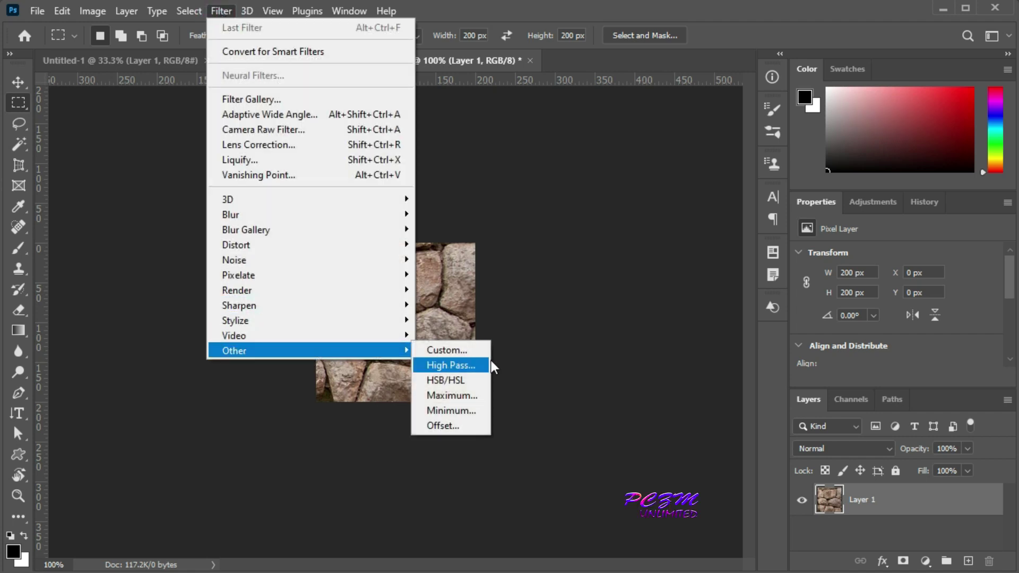
{"action": "left_click", "coordinate": [454, 429]}
{"action": "left_click_drag", "start_coordinate": [468, 80], "coordinate": [456, 78]}
{"action": "type", "text": "10"}
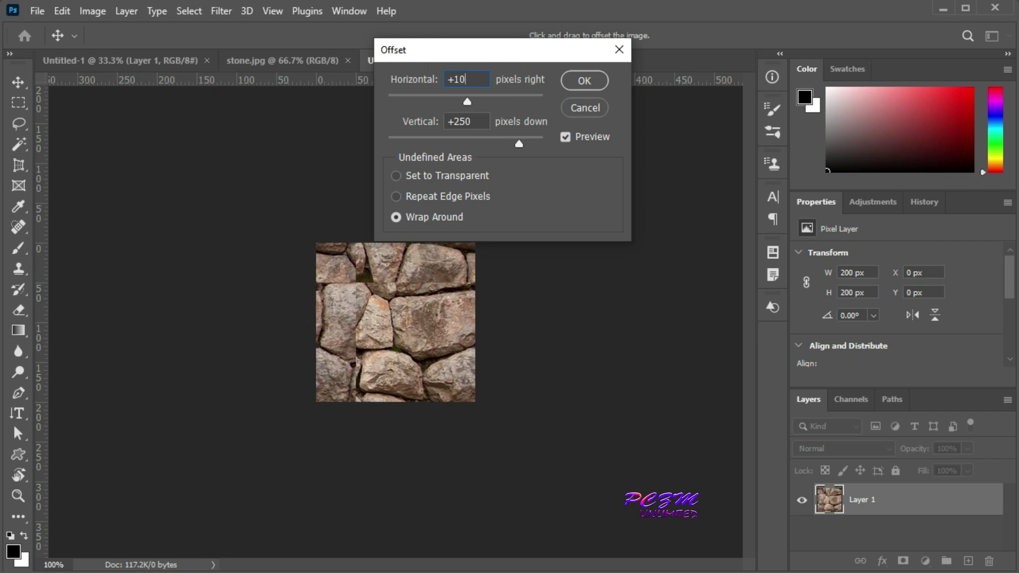
{"action": "type", "text": "0"}
{"action": "left_click_drag", "start_coordinate": [478, 121], "coordinate": [460, 121]}
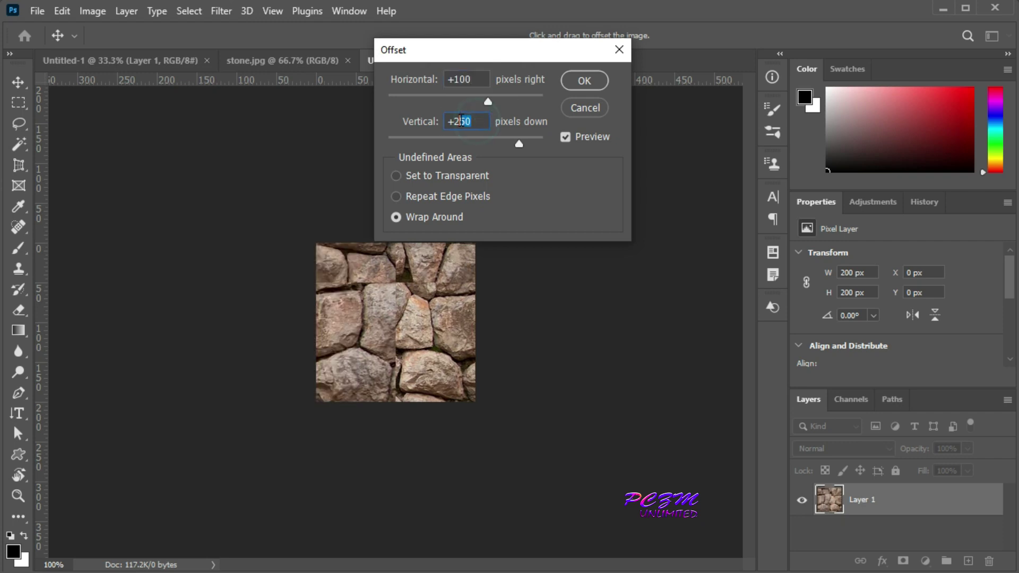
{"action": "type", "text": "100"}
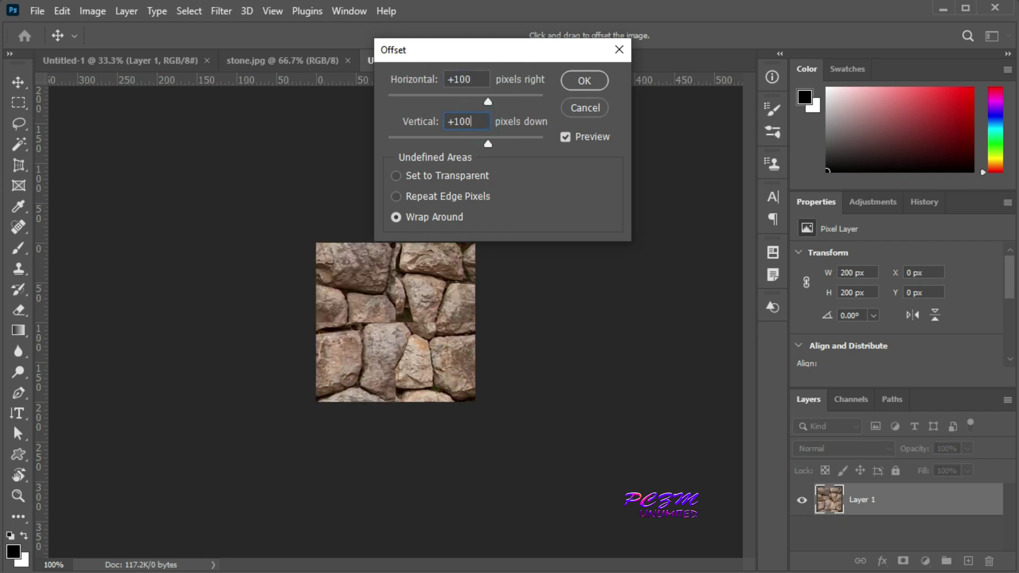
{"action": "left_click", "coordinate": [584, 80]}
{"action": "key", "text": "ctrl+0"}
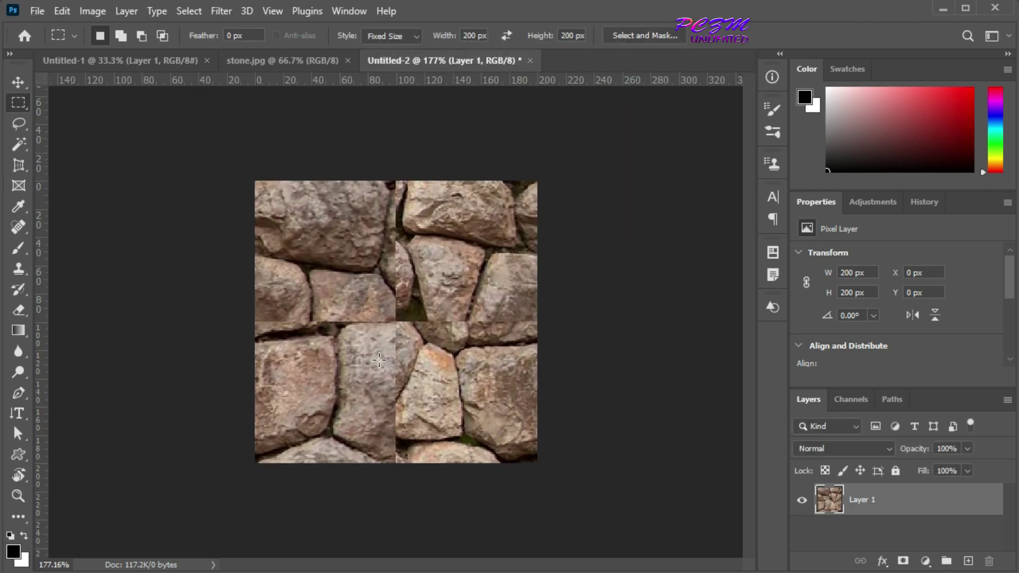
Clone Stamp over the top-centre seam, the middle crack, and the horizontal stone edges.
{"action": "scroll", "coordinate": [480, 329], "scroll_direction": "up", "scroll_amount": 1}
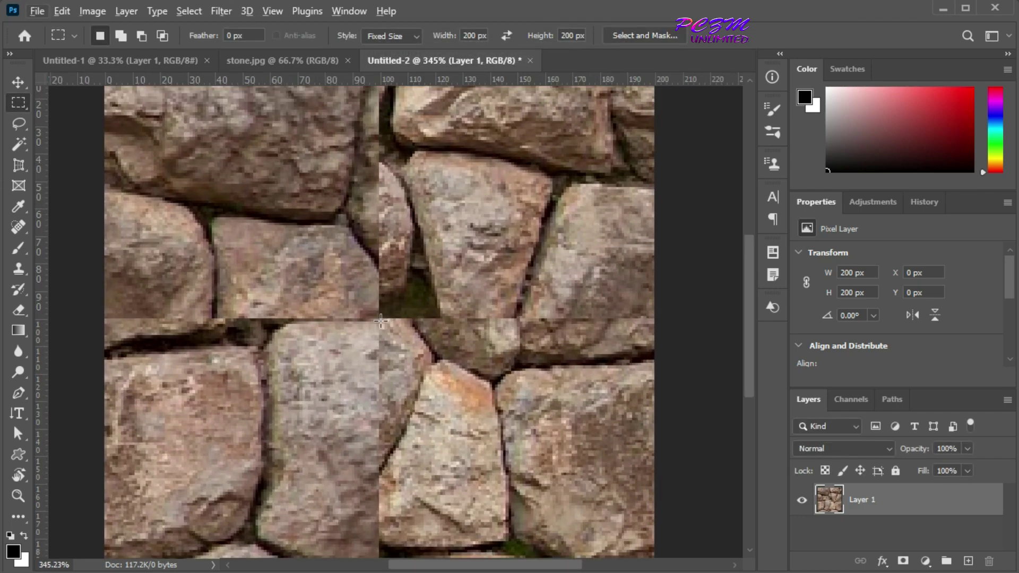
{"action": "scroll", "coordinate": [380, 320], "scroll_direction": "down", "scroll_amount": 3}
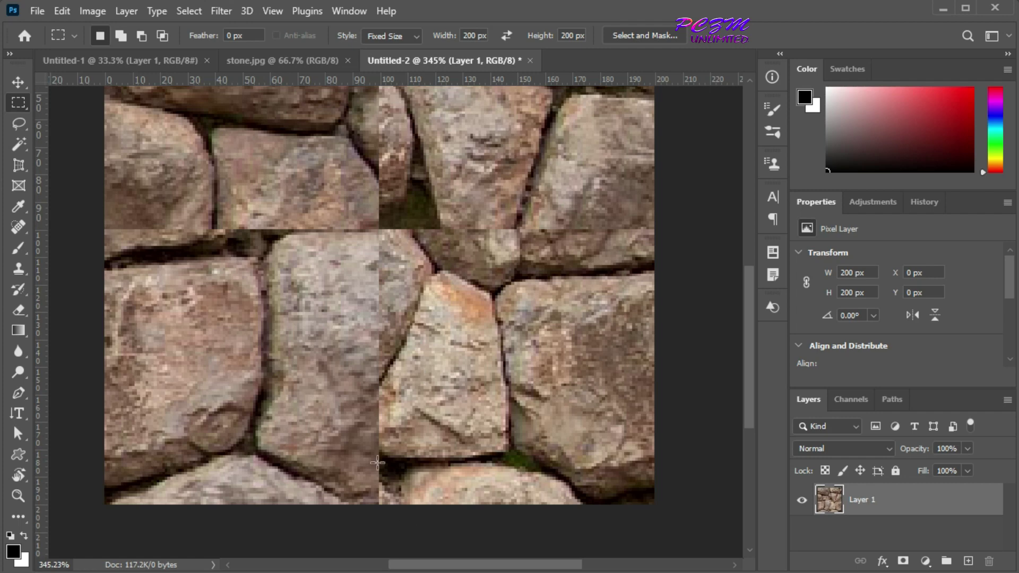
{"action": "scroll", "coordinate": [378, 463], "scroll_direction": "up", "scroll_amount": 3}
{"action": "left_click", "coordinate": [18, 269]}
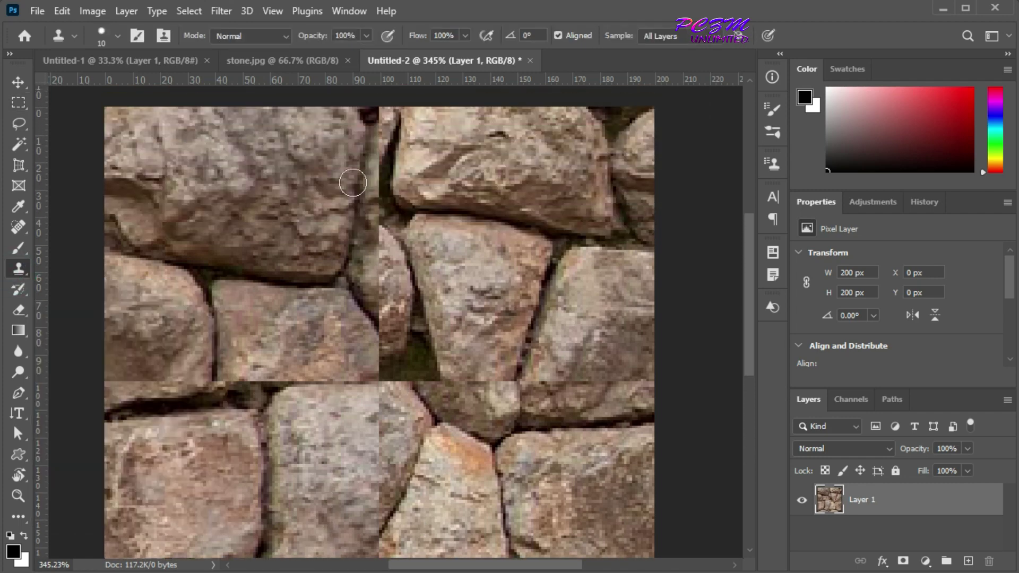
{"action": "mouse_move", "coordinate": [414, 163]}
{"action": "left_mouse_down"}
{"action": "mouse_move", "coordinate": [390, 171]}
{"action": "mouse_move", "coordinate": [403, 129]}
{"action": "mouse_move", "coordinate": [422, 156]}
{"action": "mouse_move", "coordinate": [398, 148]}
{"action": "mouse_move", "coordinate": [408, 131]}
{"action": "mouse_move", "coordinate": [369, 116]}
{"action": "left_mouse_up"}
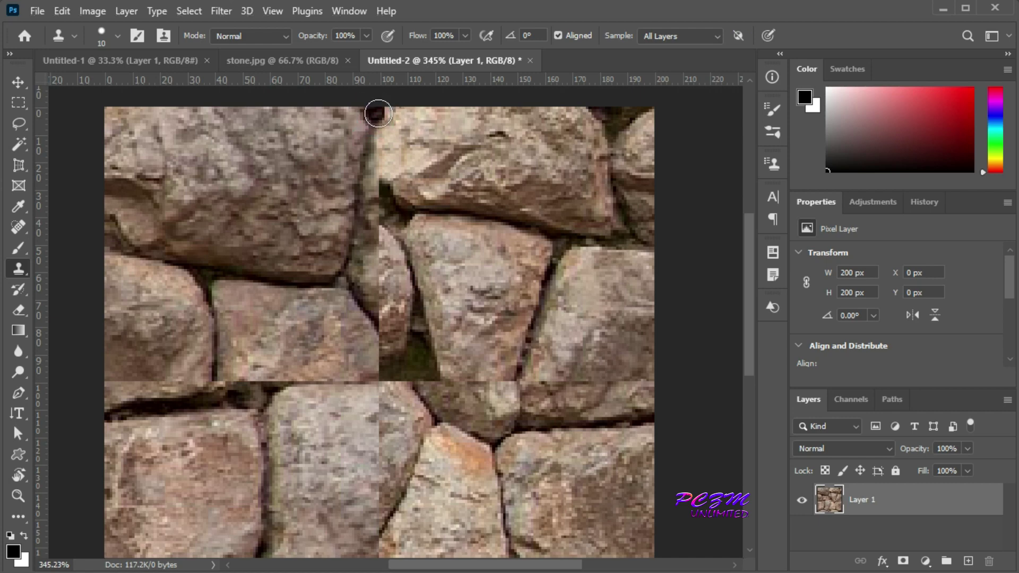
{"action": "mouse_move", "coordinate": [372, 210]}
{"action": "left_mouse_down"}
{"action": "mouse_move", "coordinate": [370, 193]}
{"action": "mouse_move", "coordinate": [387, 200]}
{"action": "mouse_move", "coordinate": [387, 211]}
{"action": "mouse_move", "coordinate": [366, 217]}
{"action": "left_mouse_up"}
{"action": "left_click", "coordinate": [382, 248]}
{"action": "left_click", "coordinate": [394, 298], "text": "alt"}
{"action": "mouse_move", "coordinate": [360, 296]}
{"action": "left_mouse_down"}
{"action": "mouse_move", "coordinate": [380, 327]}
{"action": "mouse_move", "coordinate": [375, 336]}
{"action": "mouse_move", "coordinate": [371, 320]}
{"action": "mouse_move", "coordinate": [362, 364]}
{"action": "mouse_move", "coordinate": [386, 376]}
{"action": "left_mouse_up"}
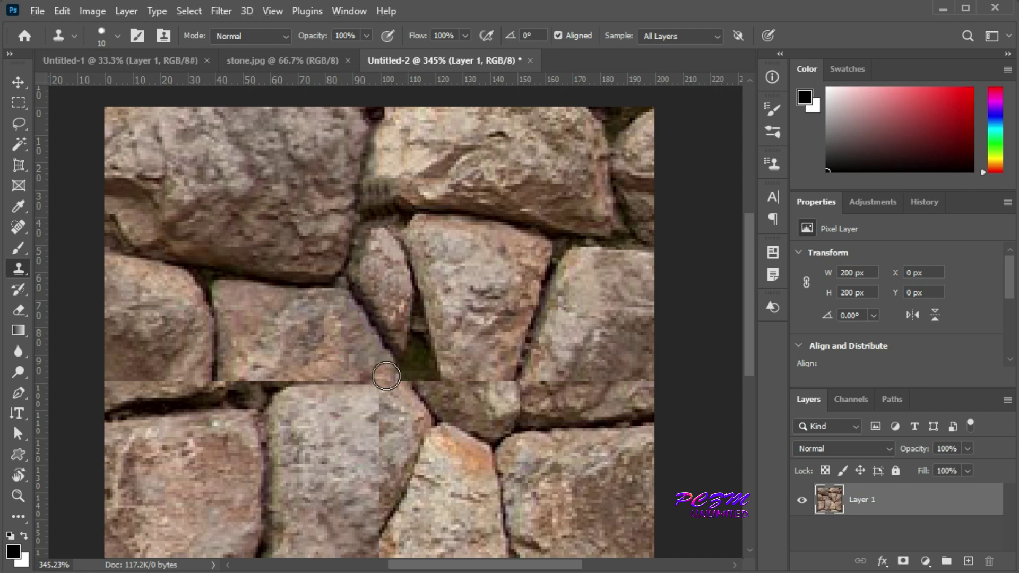
{"action": "left_click", "coordinate": [164, 409], "text": "alt"}
{"action": "left_click_drag", "start_coordinate": [268, 383], "coordinate": [369, 381]}
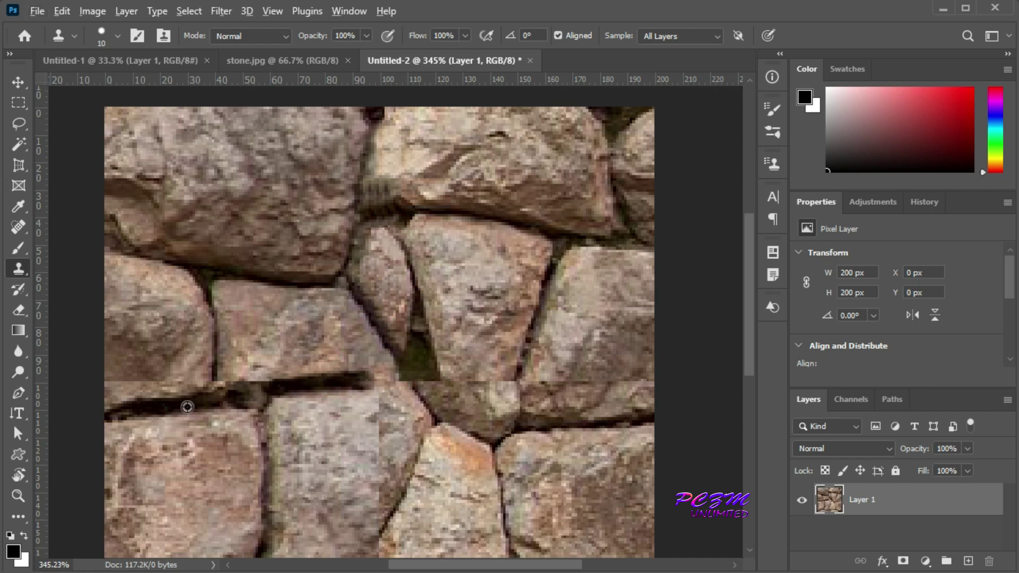
Resample and clone over the mossy crack, the right-side stones, and the lower vertical seam.
{"action": "left_click", "coordinate": [132, 360], "text": "alt"}
{"action": "left_click", "coordinate": [546, 366]}
{"action": "mouse_move", "coordinate": [430, 306]}
{"action": "left_mouse_down"}
{"action": "mouse_move", "coordinate": [421, 329]}
{"action": "mouse_move", "coordinate": [518, 383]}
{"action": "mouse_move", "coordinate": [517, 358]}
{"action": "mouse_move", "coordinate": [521, 419]}
{"action": "left_mouse_up"}
{"action": "left_click", "coordinate": [369, 451], "text": "alt"}
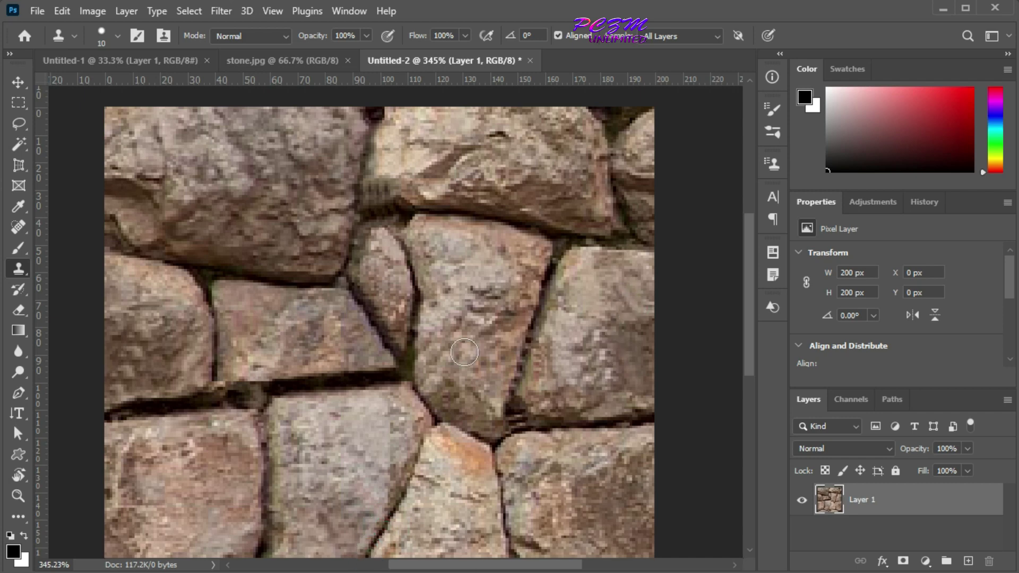
{"action": "scroll", "coordinate": [469, 329], "scroll_direction": "down", "scroll_amount": 2}
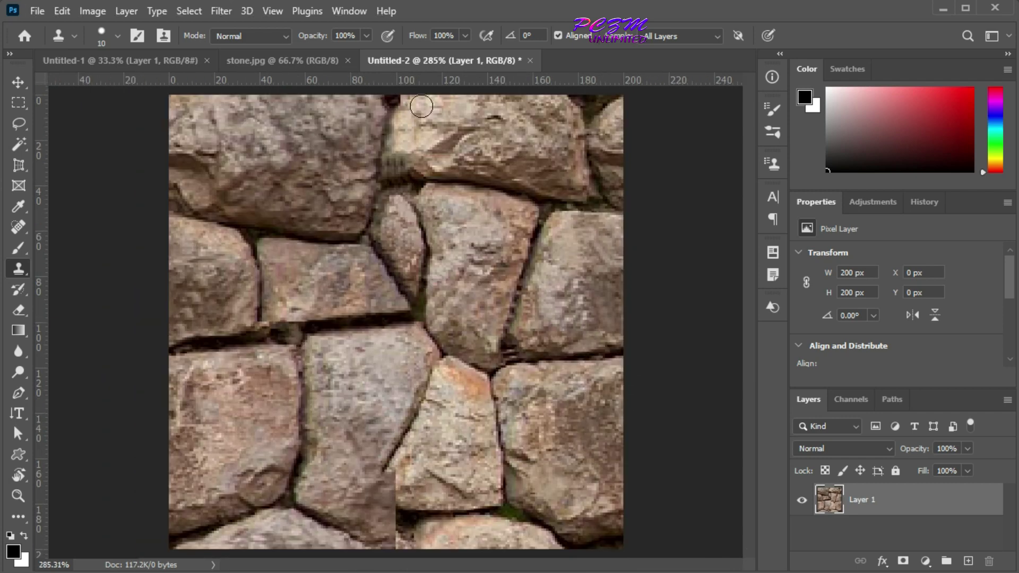
{"action": "mouse_move", "coordinate": [410, 540]}
{"action": "left_mouse_down"}
{"action": "mouse_move", "coordinate": [454, 544]}
{"action": "mouse_move", "coordinate": [393, 521]}
{"action": "mouse_move", "coordinate": [356, 492]}
{"action": "mouse_move", "coordinate": [455, 495]}
{"action": "mouse_move", "coordinate": [388, 481]}
{"action": "mouse_move", "coordinate": [406, 465]}
{"action": "mouse_move", "coordinate": [401, 490]}
{"action": "mouse_move", "coordinate": [411, 499]}
{"action": "mouse_move", "coordinate": [408, 380]}
{"action": "mouse_move", "coordinate": [435, 517]}
{"action": "left_mouse_up"}
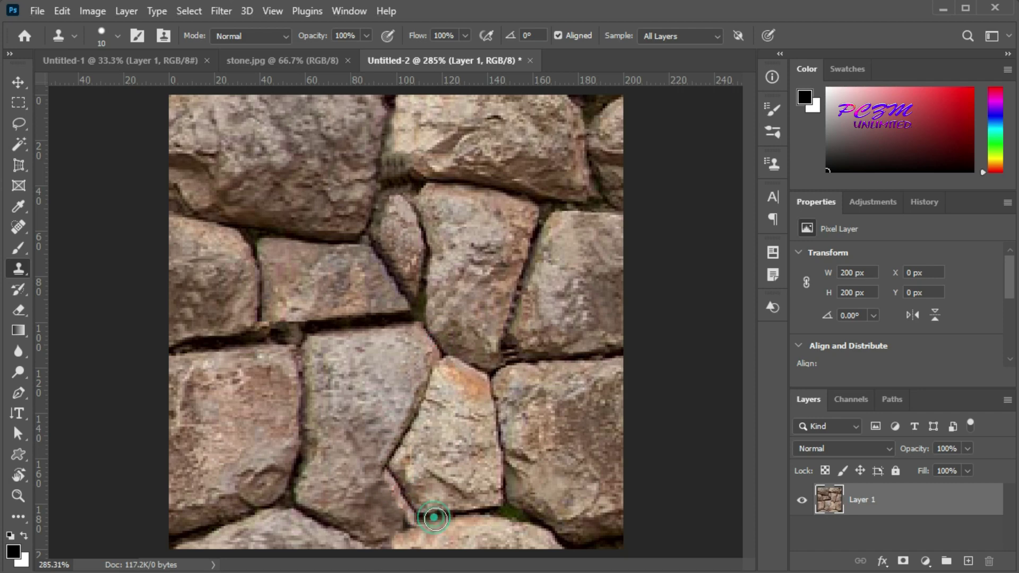
{"action": "scroll", "coordinate": [522, 407], "scroll_direction": "down", "scroll_amount": 3}
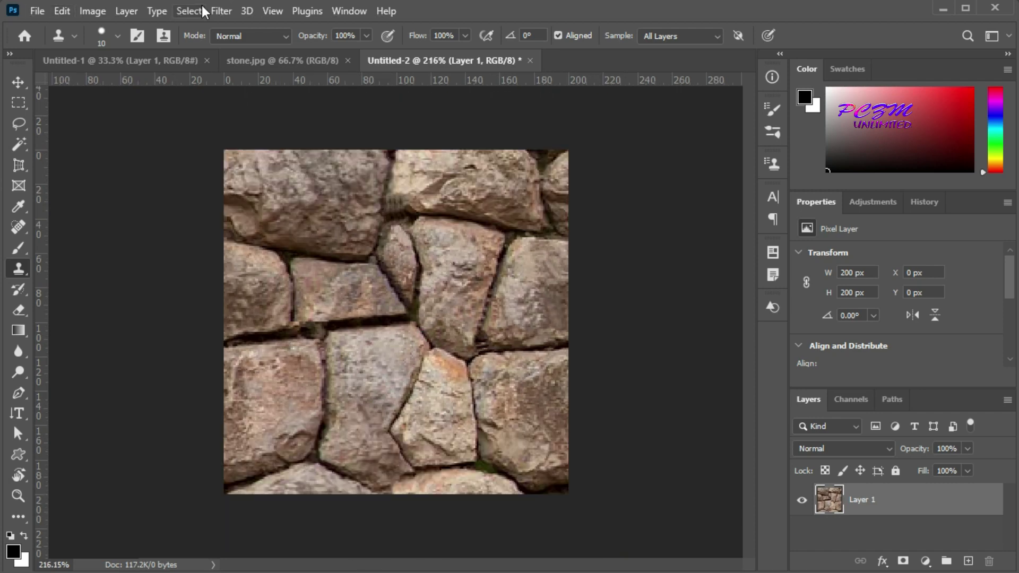
Select all of the stone tile, define it as Pattern 5, and return to Untitled-1.
{"action": "left_click", "coordinate": [189, 11]}
{"action": "left_click", "coordinate": [192, 26]}
{"action": "left_click", "coordinate": [64, 11]}
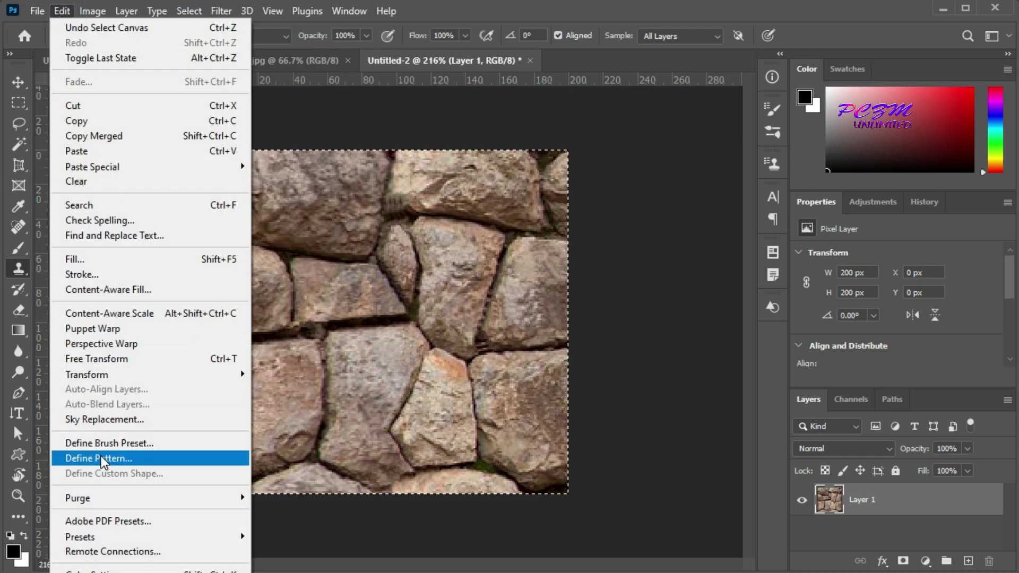
{"action": "left_click", "coordinate": [101, 459]}
{"action": "left_click", "coordinate": [667, 119]}
{"action": "left_click", "coordinate": [107, 60]}
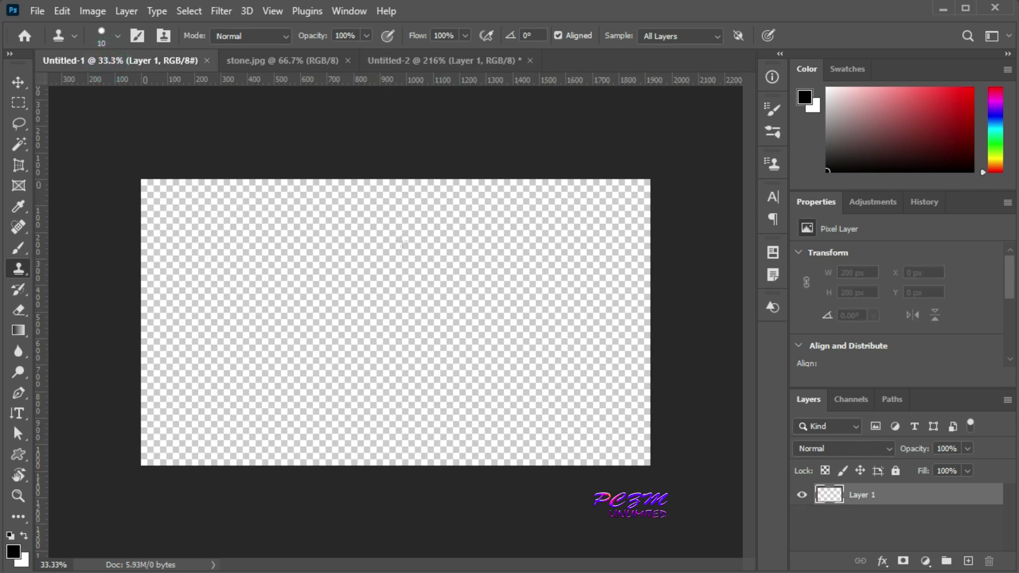
Fill the Untitled-1 canvas with the stone pattern chosen in the Custom Pattern picker.
{"action": "left_click", "coordinate": [62, 11]}
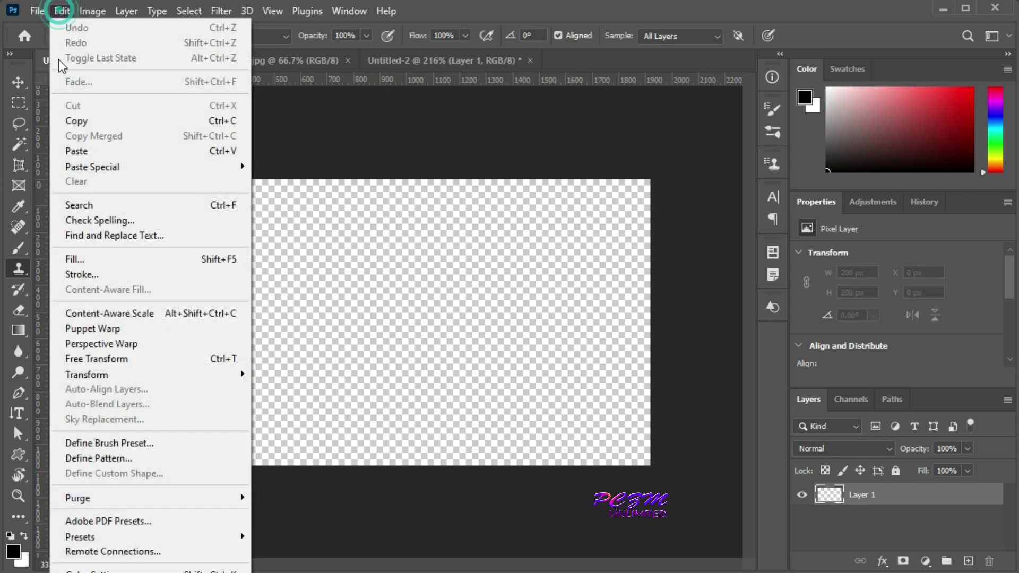
{"action": "left_click", "coordinate": [88, 260]}
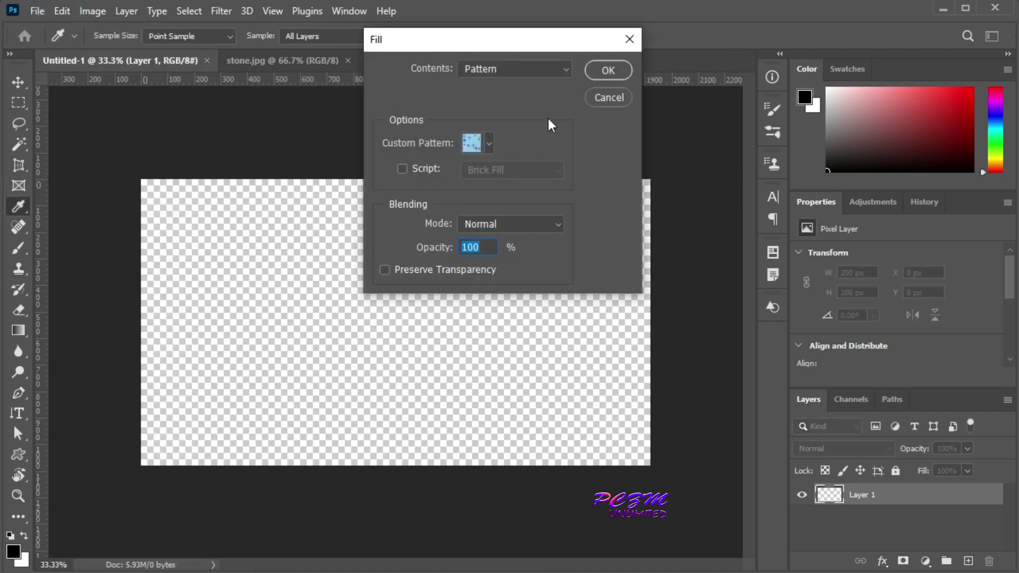
{"action": "left_click", "coordinate": [488, 144]}
{"action": "scroll", "coordinate": [475, 252], "scroll_direction": "down", "scroll_amount": 2}
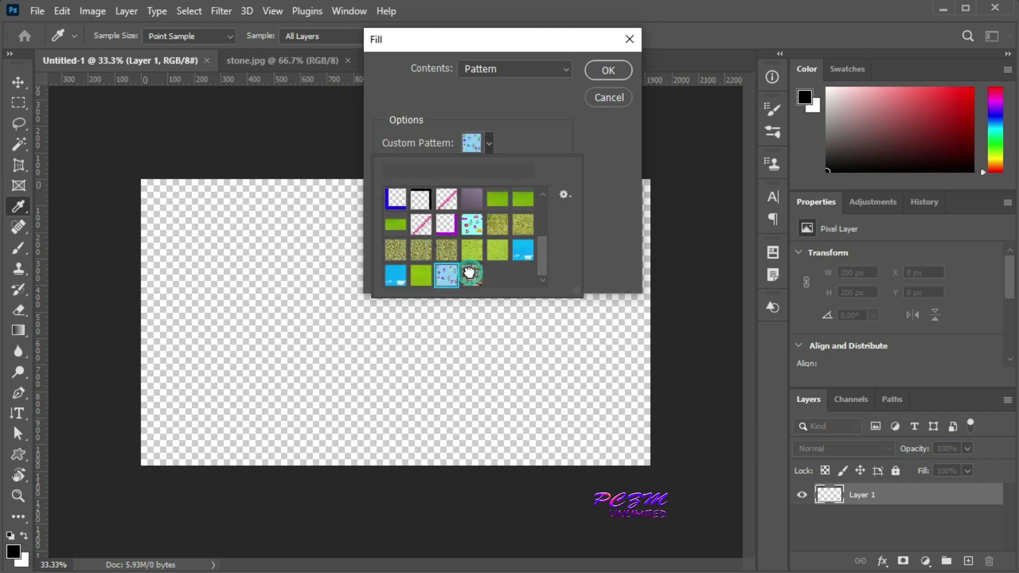
{"action": "left_click", "coordinate": [471, 274]}
{"action": "scroll", "coordinate": [580, 350], "scroll_direction": "up", "scroll_amount": 5}
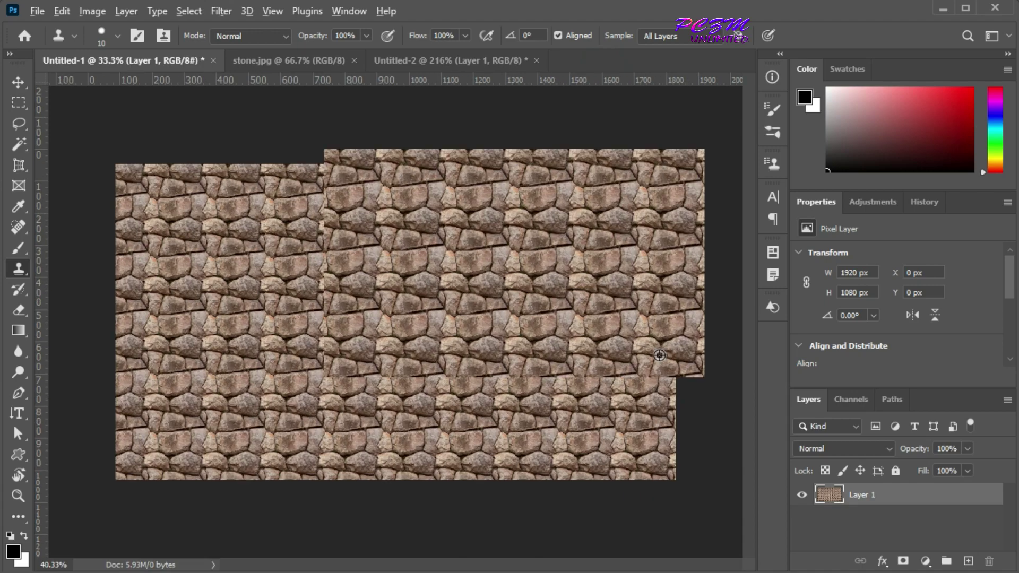
{"action": "scroll", "coordinate": [638, 373], "scroll_direction": "up", "scroll_amount": 3}
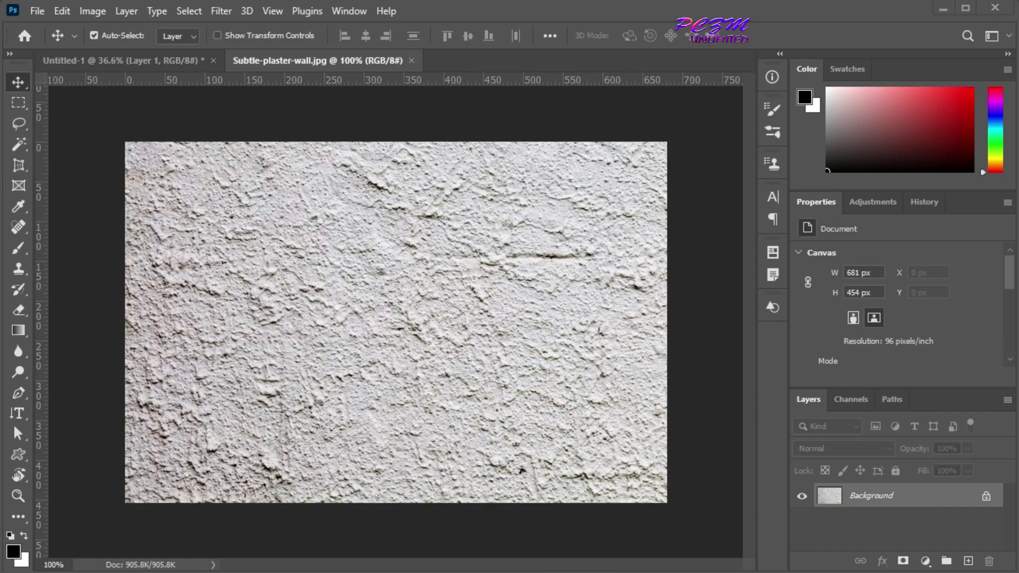
Set the Rectangular Marquee to a fixed 300 x 300 px size and place a square selection on the plaster photo.
{"action": "left_click", "coordinate": [18, 102]}
{"action": "left_click", "coordinate": [468, 35]}
{"action": "type", "text": "300"}
{"action": "left_click", "coordinate": [565, 37]}
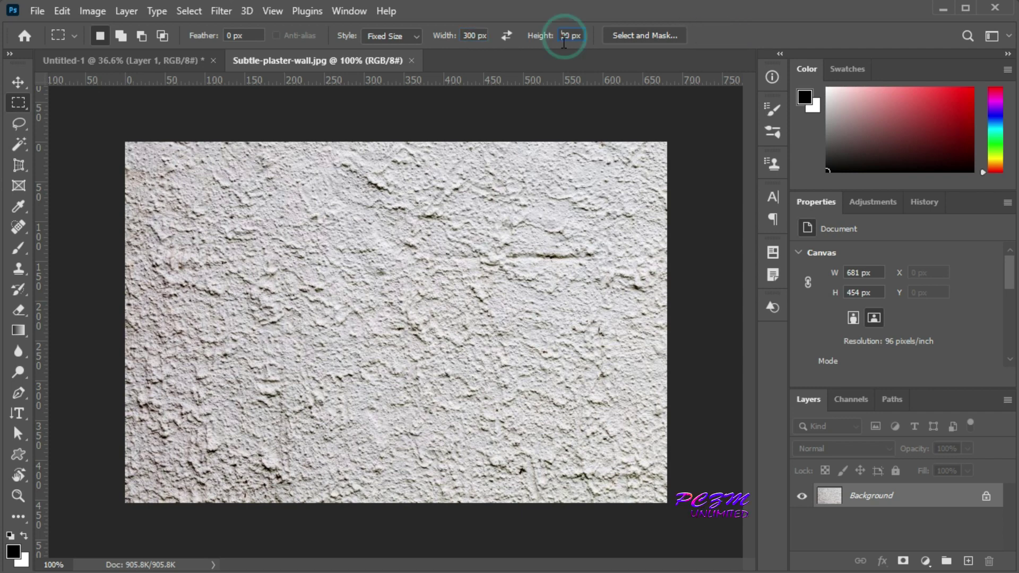
{"action": "left_click", "coordinate": [161, 240]}
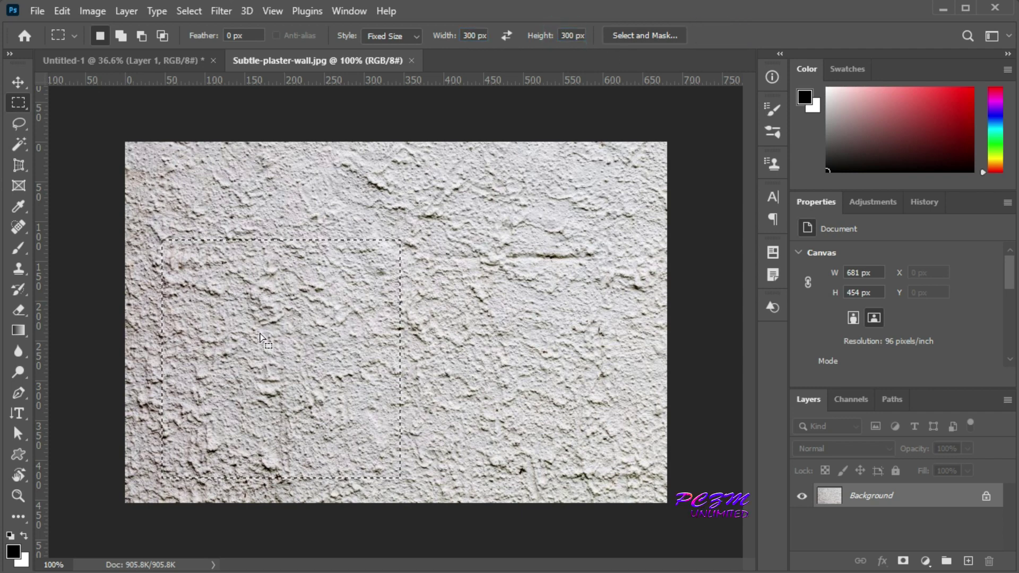
Copy the selected 300 x 300 px plaster square.
{"action": "left_click", "coordinate": [62, 13]}
{"action": "left_click", "coordinate": [87, 122]}
{"action": "left_click", "coordinate": [38, 12]}
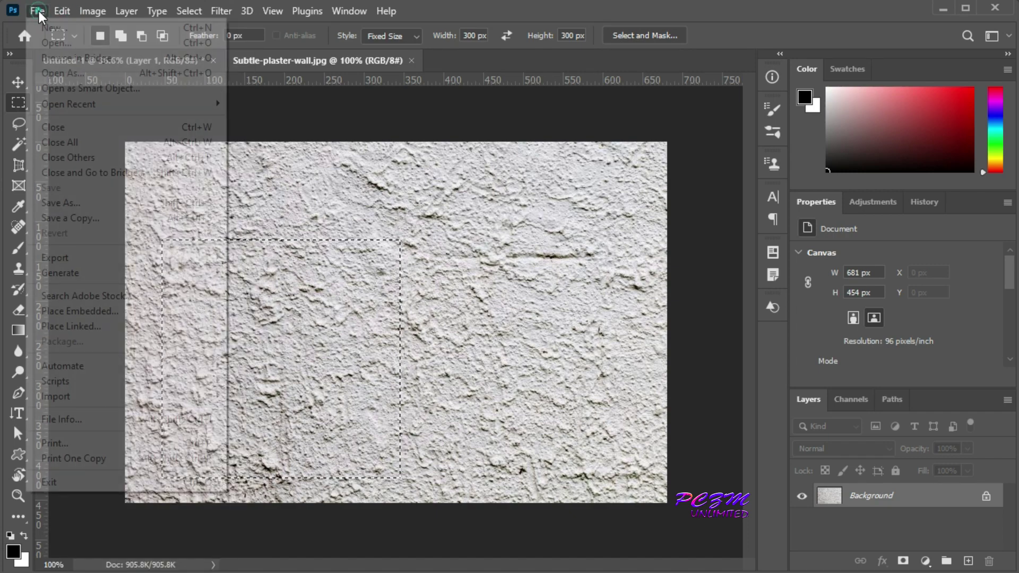
Create a 300 x 300 px document from the Clipboard preset and paste the plaster square into it.
{"action": "left_click", "coordinate": [47, 29]}
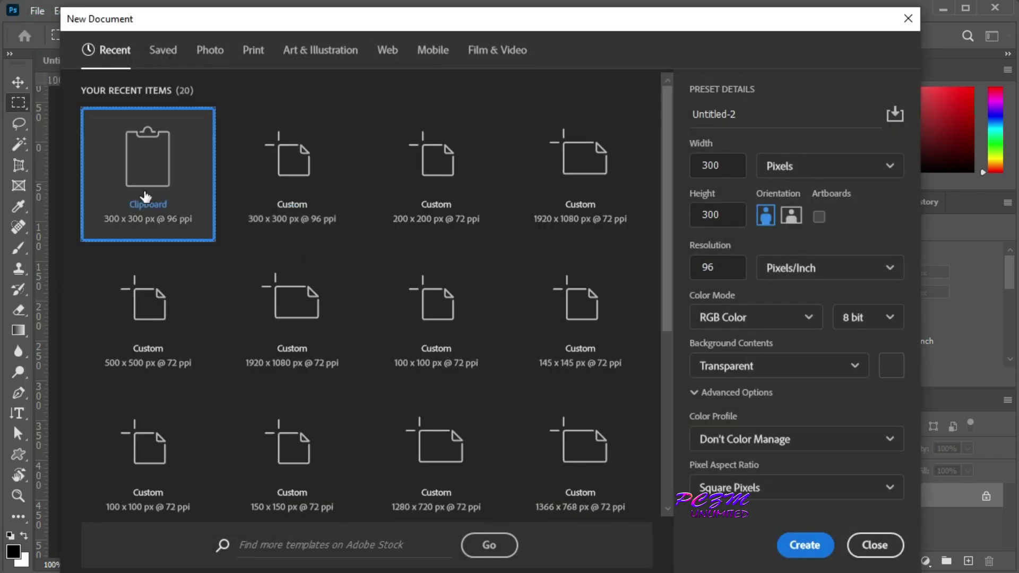
{"action": "left_click", "coordinate": [803, 545]}
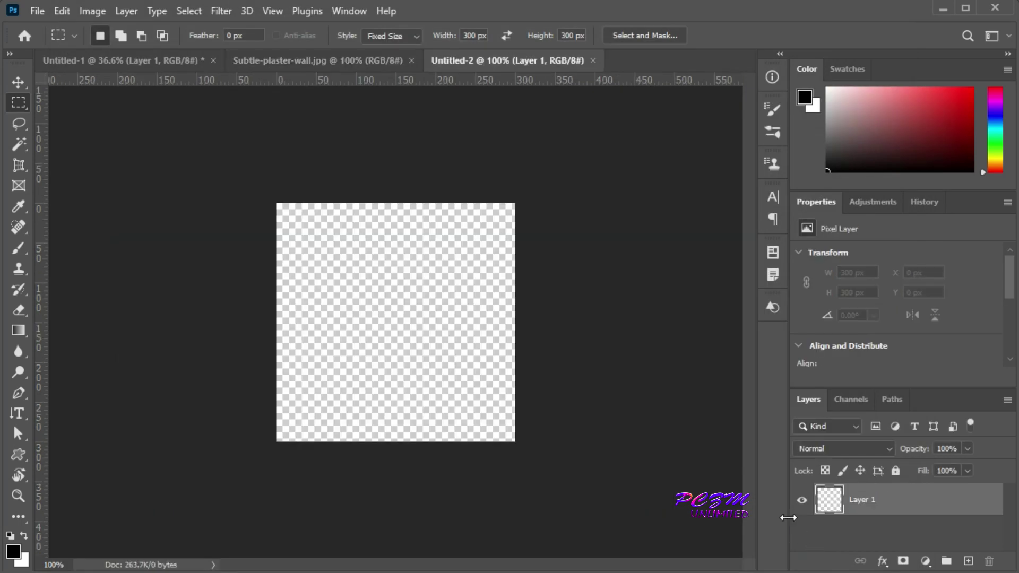
{"action": "left_click", "coordinate": [63, 10]}
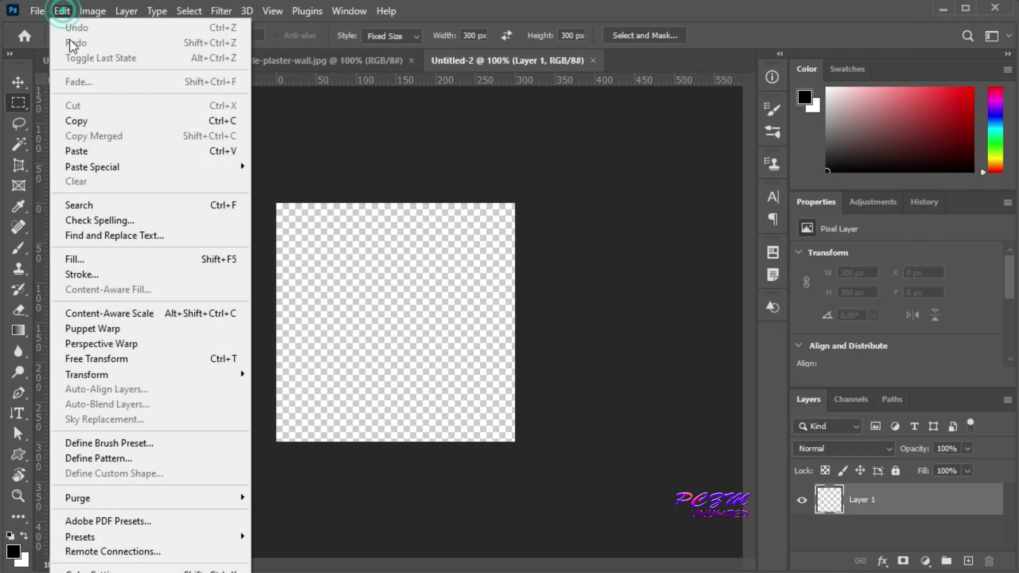
{"action": "left_click", "coordinate": [81, 152]}
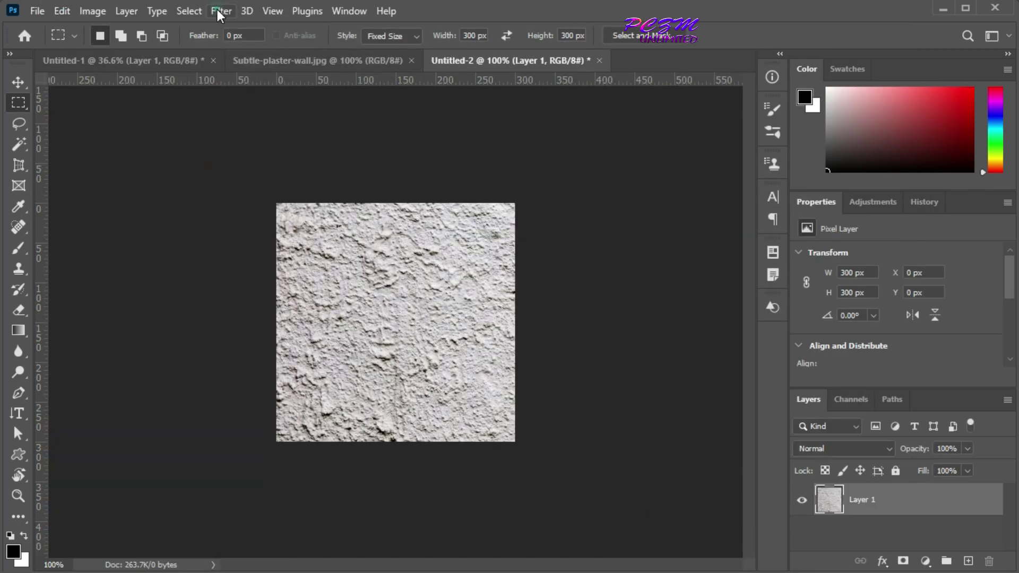
{"action": "left_click", "coordinate": [220, 11]}
Apply the Offset filter with Horizontal +150 px, Vertical +150 px and Wrap Around.
{"action": "mouse_move", "coordinate": [325, 348]}
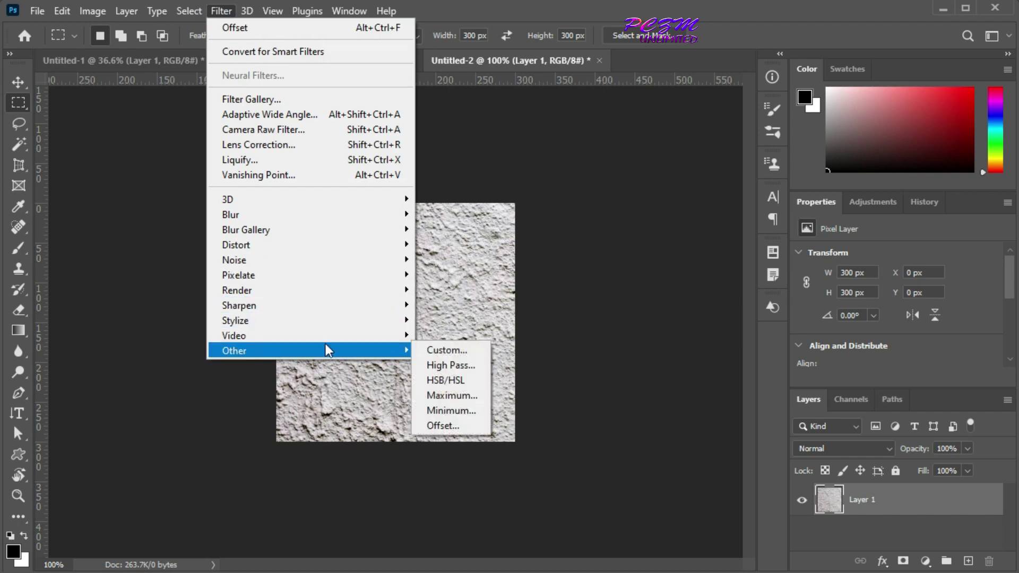
{"action": "left_click", "coordinate": [462, 426]}
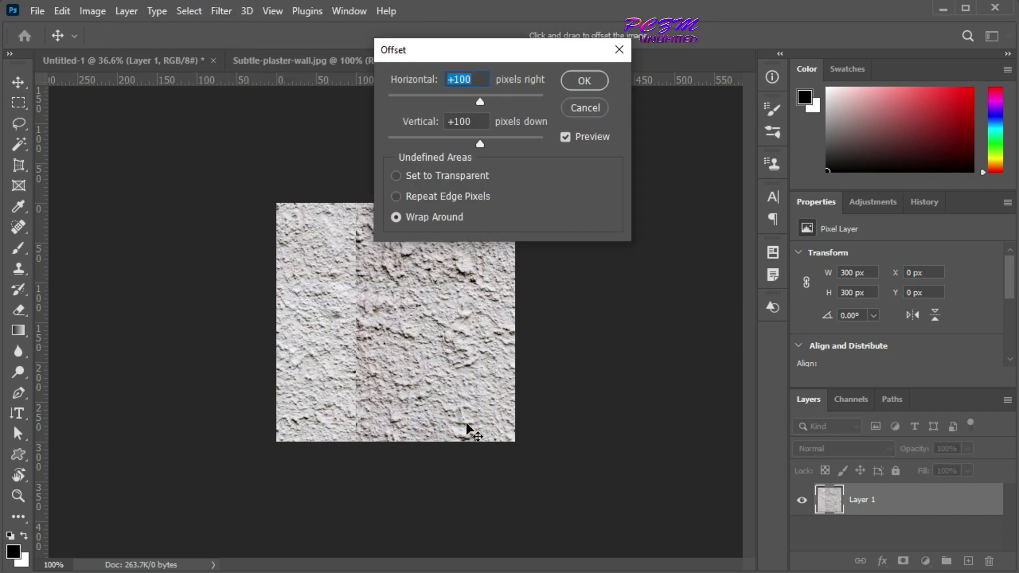
{"action": "left_click", "coordinate": [474, 79]}
{"action": "key", "text": "BackSpace"}
{"action": "key", "text": "BackSpace"}
{"action": "type", "text": "500"}
{"action": "key", "text": "BackSpace"}
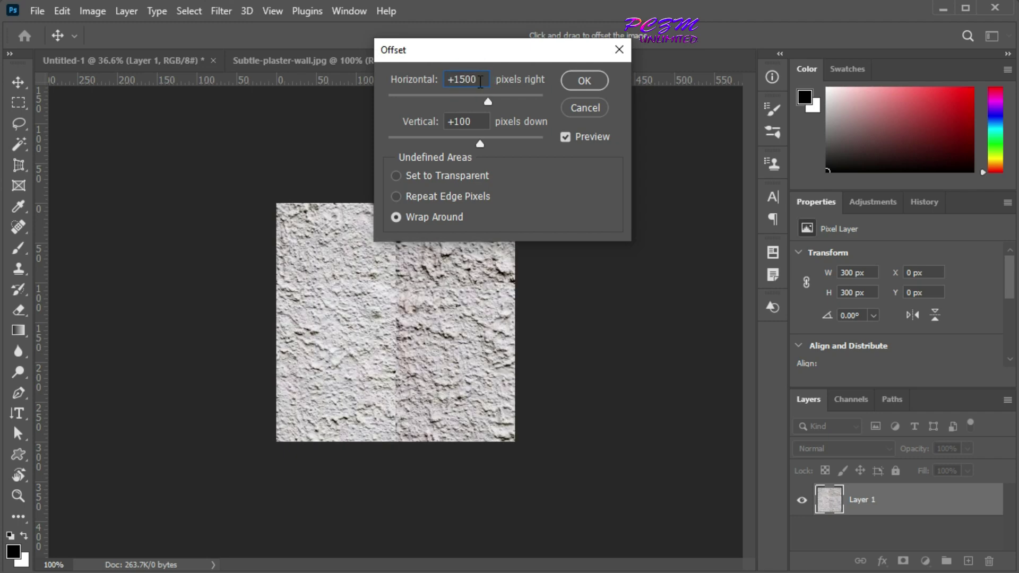
{"action": "left_click", "coordinate": [480, 120]}
{"action": "key", "text": "BackSpace"}
{"action": "key", "text": "BackSpace"}
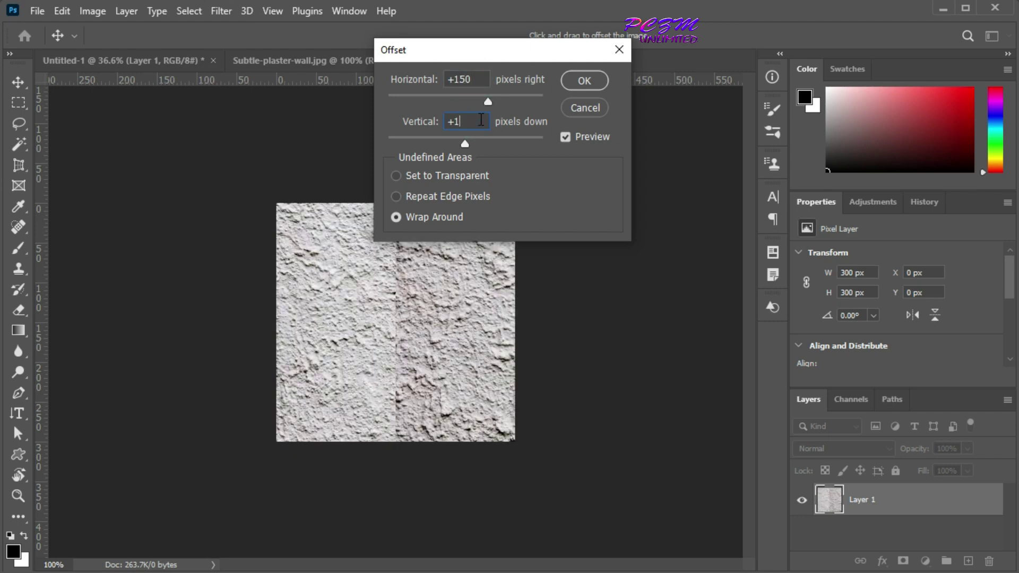
{"action": "type", "text": "50"}
{"action": "left_click", "coordinate": [583, 80]}
{"action": "key", "text": "m"}
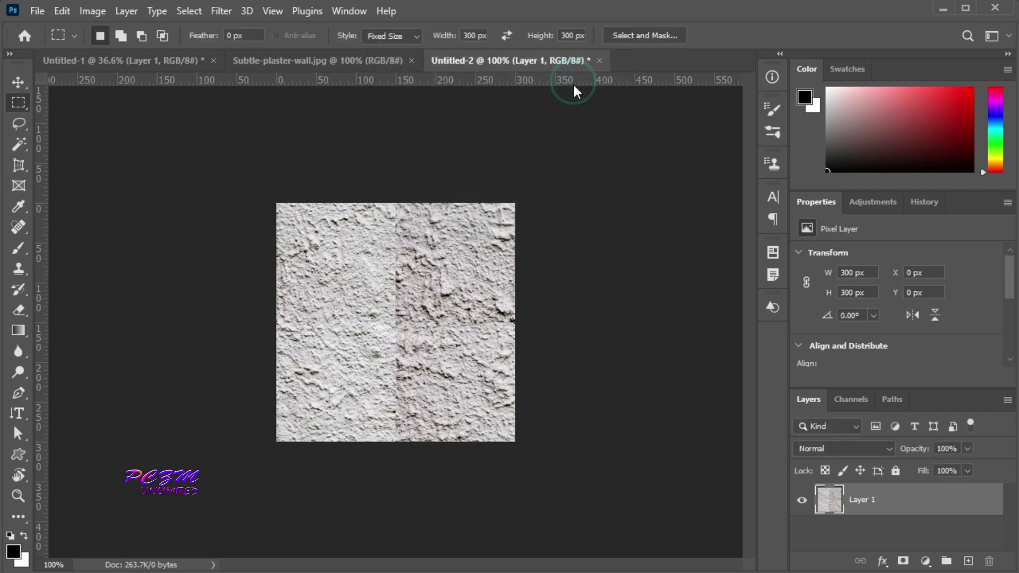
{"action": "scroll", "coordinate": [458, 360], "scroll_direction": "up", "scroll_amount": 4}
{"action": "scroll", "coordinate": [455, 361], "scroll_direction": "up", "scroll_amount": 1}
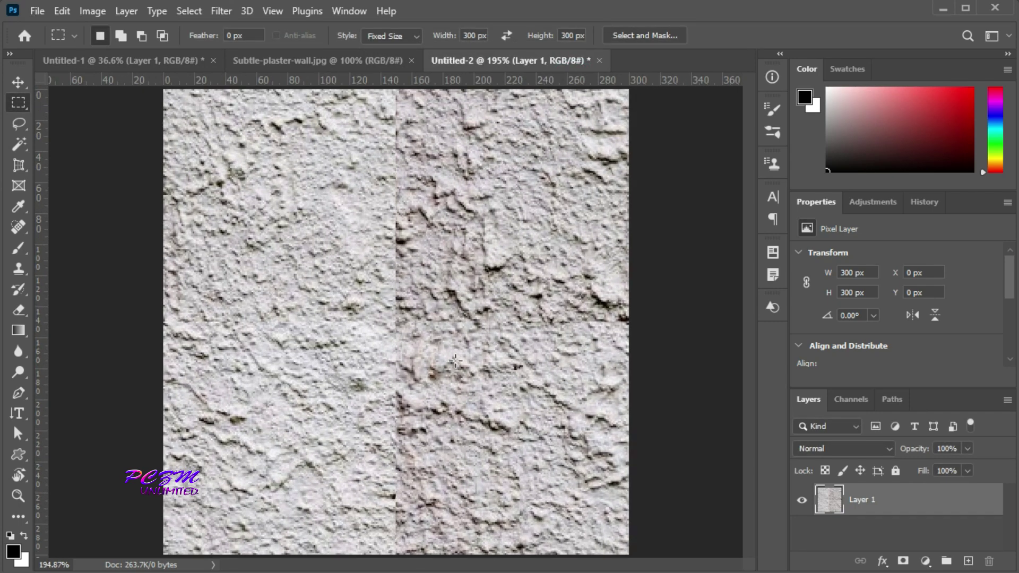
Sample clean plaster with the Clone Stamp and paint over the vertical central seam top to bottom.
{"action": "left_click", "coordinate": [20, 269]}
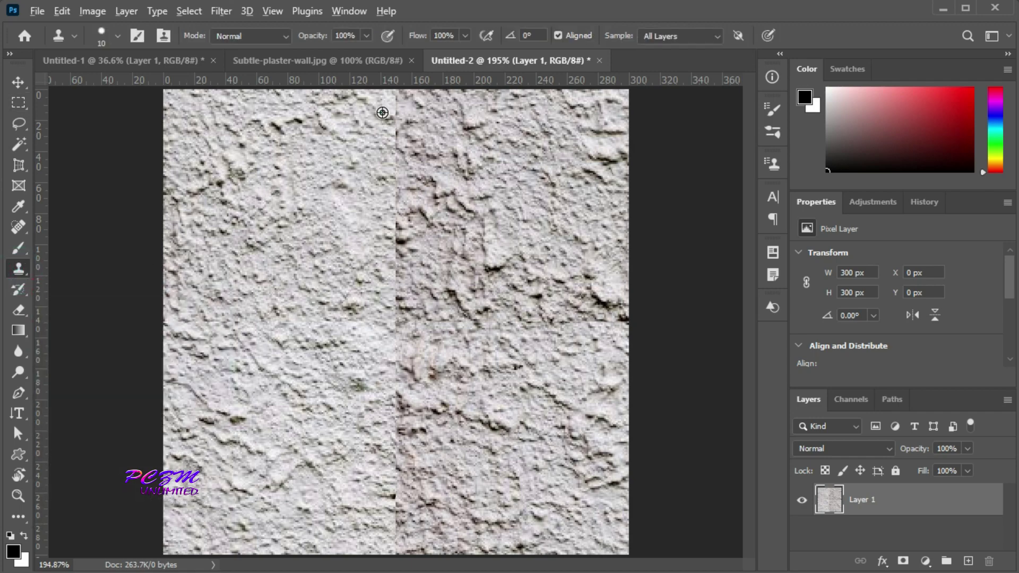
{"action": "left_click", "coordinate": [396, 105], "text": "alt"}
{"action": "left_click", "coordinate": [396, 122], "text": "alt"}
{"action": "left_click", "coordinate": [375, 152]}
{"action": "left_click", "coordinate": [373, 171]}
{"action": "left_click", "coordinate": [366, 228]}
{"action": "left_click", "coordinate": [394, 175]}
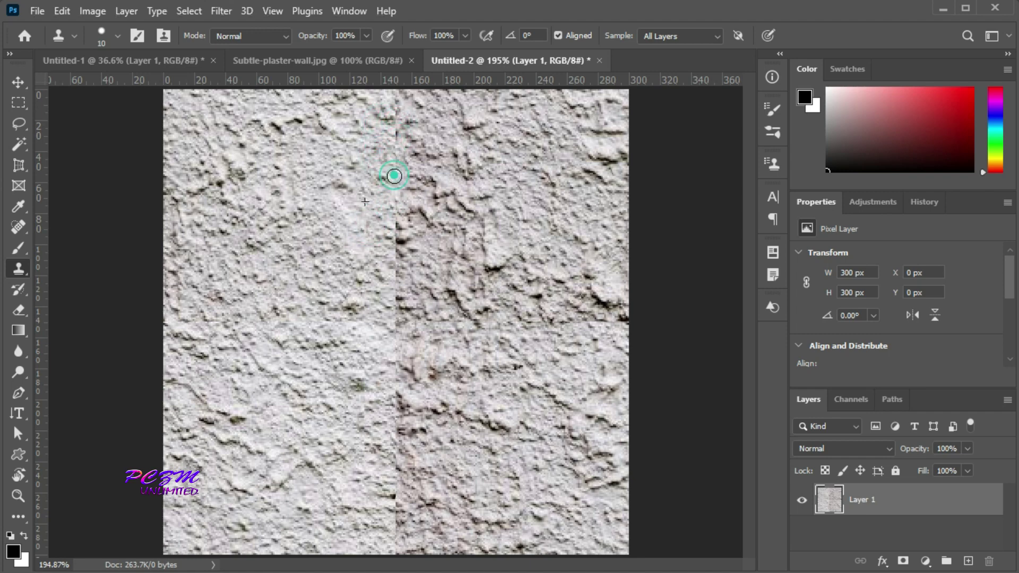
{"action": "left_click", "coordinate": [391, 334]}
{"action": "left_click", "coordinate": [375, 425]}
{"action": "left_click", "coordinate": [377, 451]}
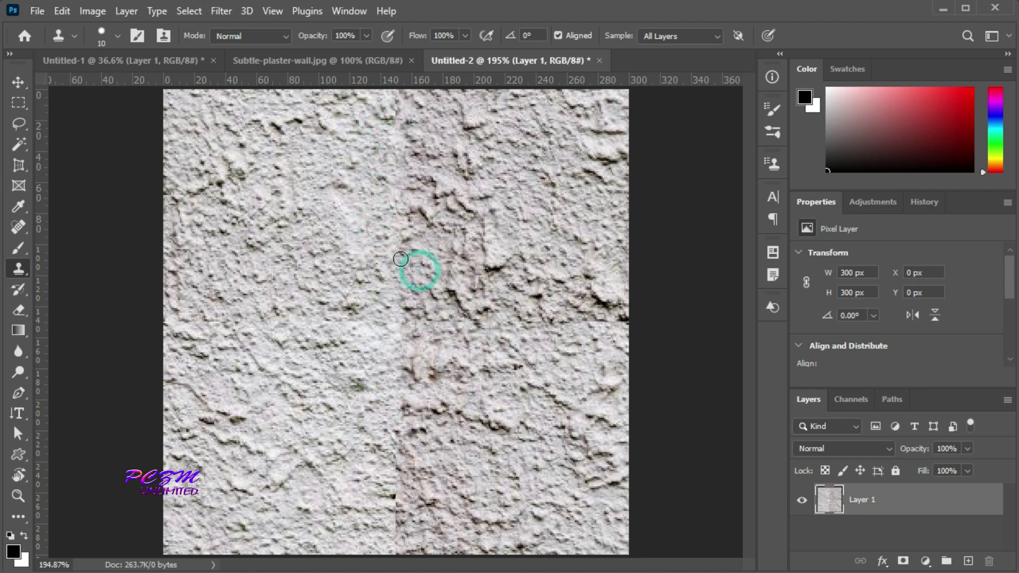
{"action": "left_click", "coordinate": [395, 500]}
{"action": "left_click", "coordinate": [396, 541]}
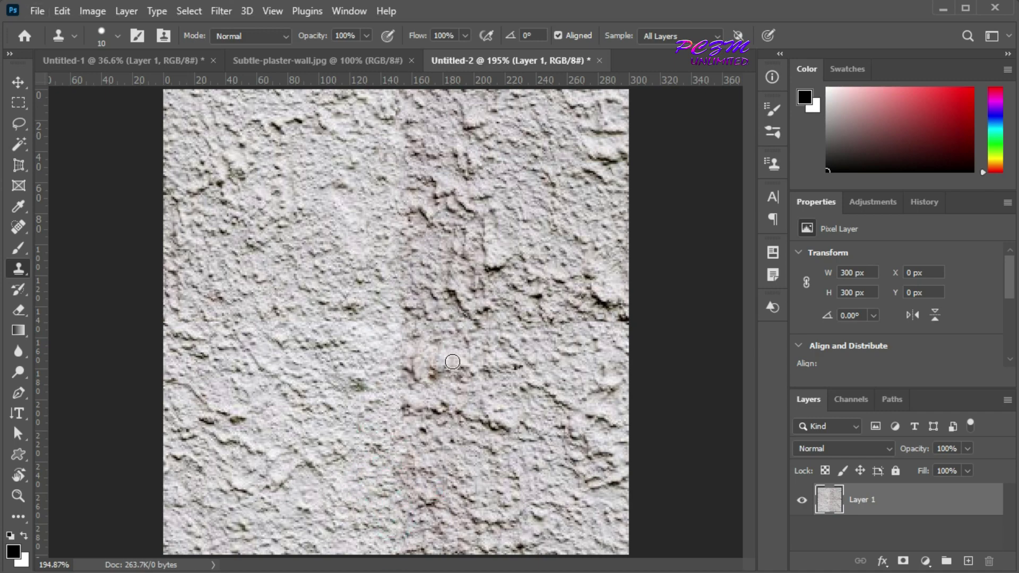
Clone plaster over the horizontal seam and touch up the remaining seam traces.
{"action": "scroll", "coordinate": [486, 330], "scroll_direction": "up", "scroll_amount": 3}
{"action": "scroll", "coordinate": [486, 331], "scroll_direction": "down", "scroll_amount": 3}
{"action": "left_click", "coordinate": [609, 314]}
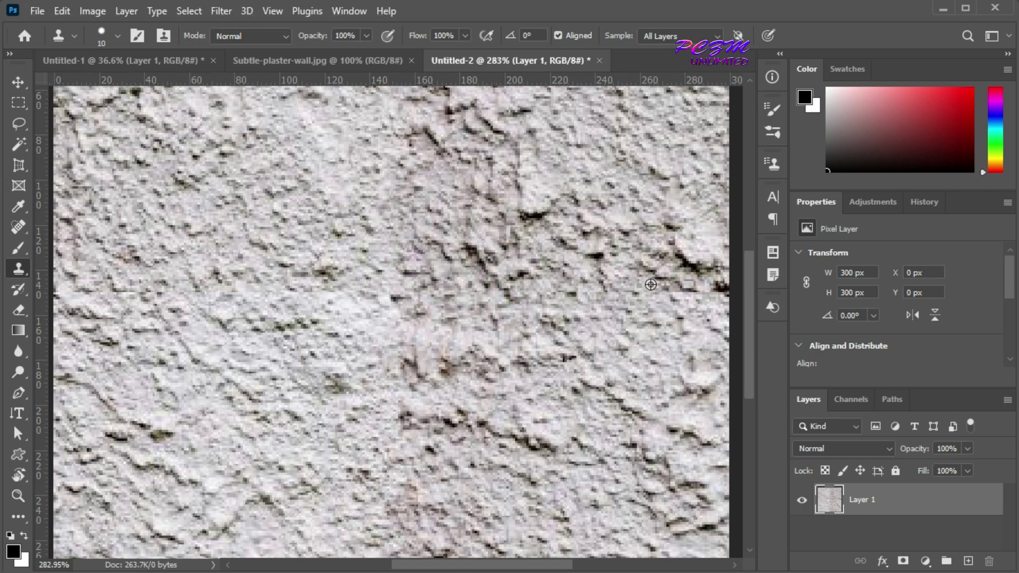
{"action": "scroll", "coordinate": [584, 292], "scroll_direction": "up", "scroll_amount": 2}
{"action": "left_click", "coordinate": [553, 292]}
{"action": "left_click", "coordinate": [569, 296]}
{"action": "scroll", "coordinate": [358, 345], "scroll_direction": "down", "scroll_amount": 2}
{"action": "left_click", "coordinate": [357, 346]}
{"action": "left_click", "coordinate": [537, 292]}
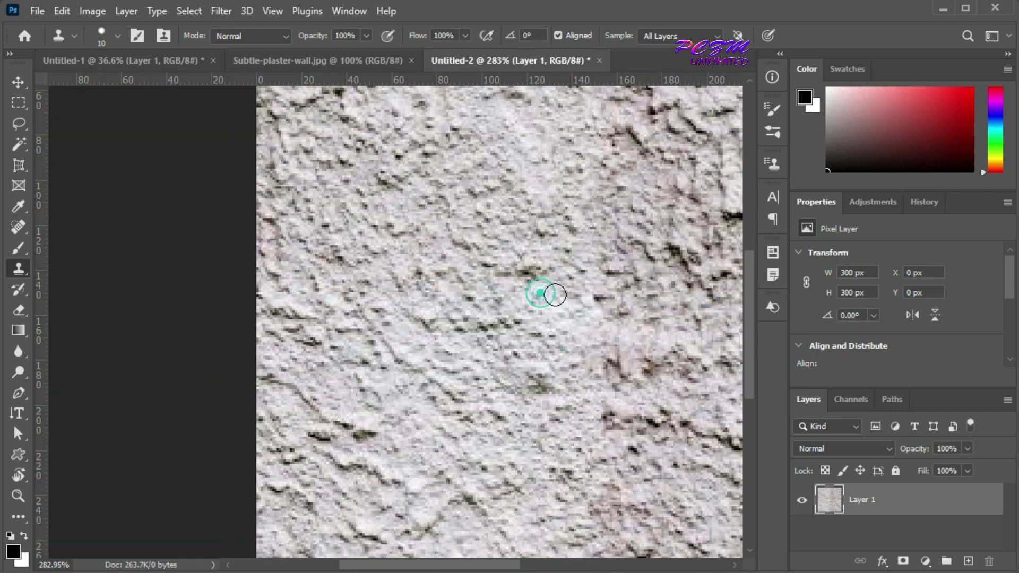
{"action": "scroll", "coordinate": [550, 293], "scroll_direction": "up", "scroll_amount": 2}
{"action": "scroll", "coordinate": [430, 335], "scroll_direction": "down", "scroll_amount": 2}
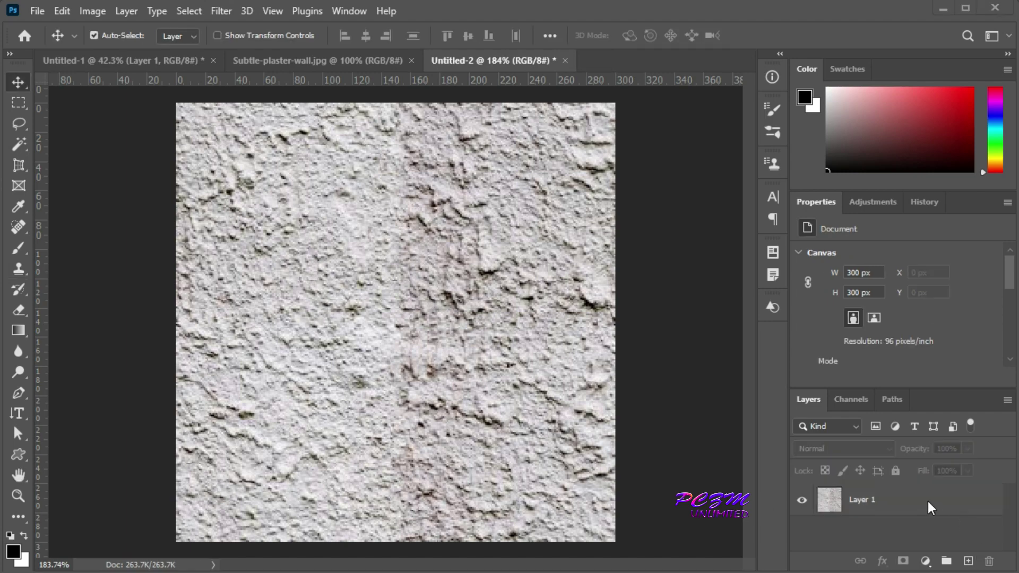
Duplicate Layer 1 as Layer 1 copy and hide the copy.
{"action": "right_click", "coordinate": [855, 499]}
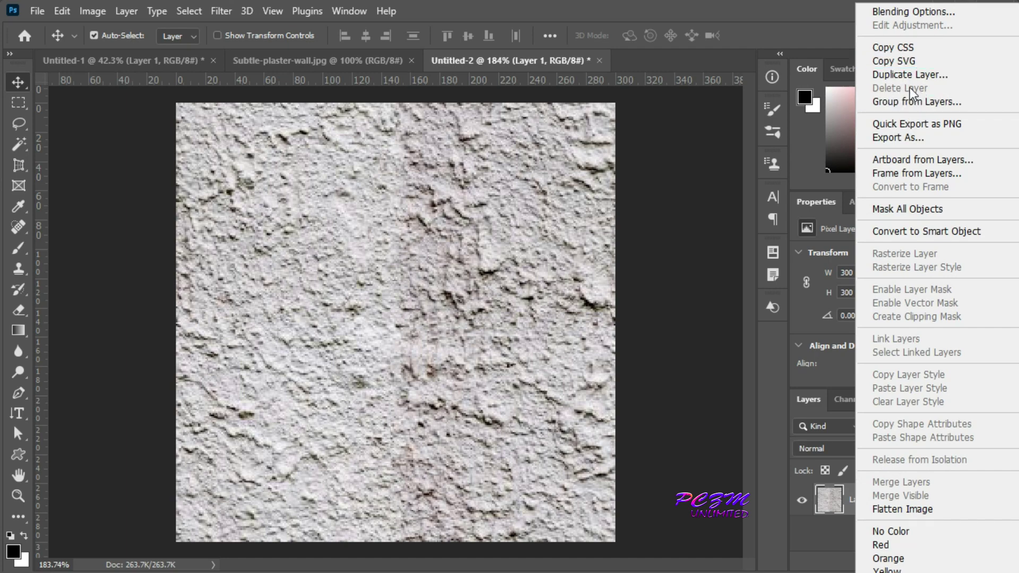
{"action": "left_click", "coordinate": [910, 74]}
{"action": "left_click", "coordinate": [641, 92]}
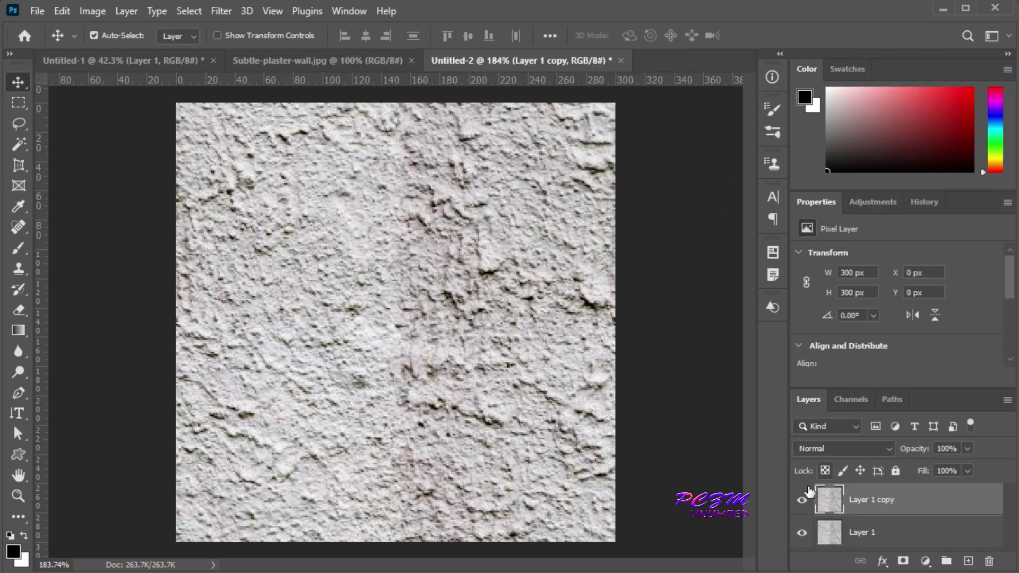
{"action": "left_click", "coordinate": [801, 501]}
Apply Blur > Average to the original Layer 1 to make it a flat grey.
{"action": "left_click", "coordinate": [923, 532]}
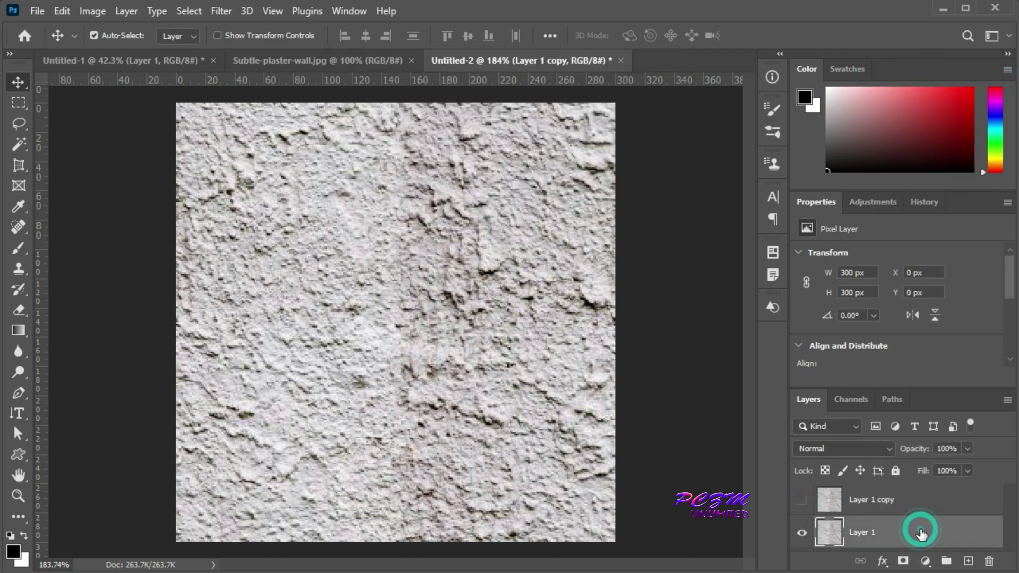
{"action": "left_click", "coordinate": [220, 12]}
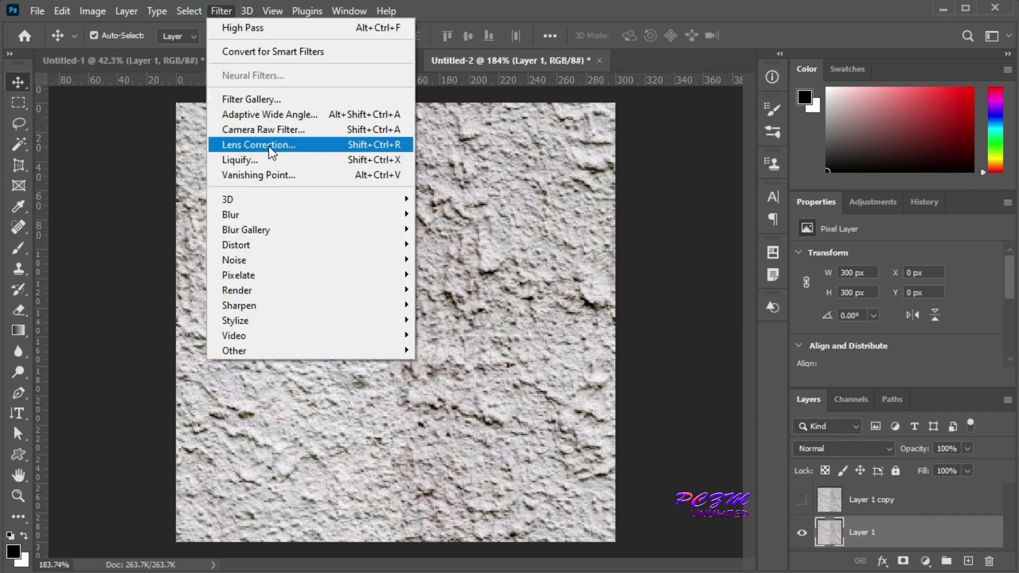
{"action": "mouse_move", "coordinate": [269, 214]}
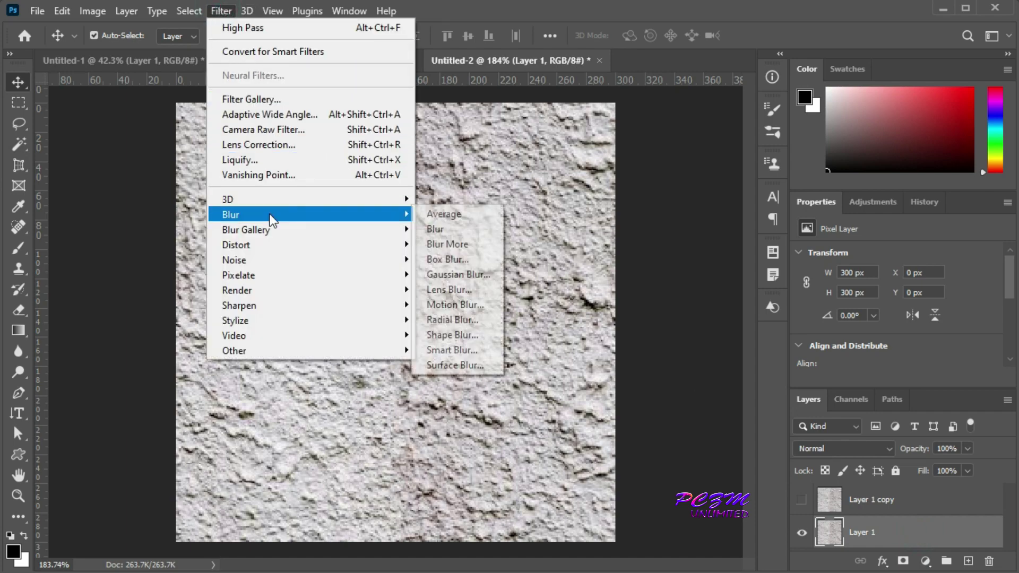
{"action": "left_click", "coordinate": [449, 217]}
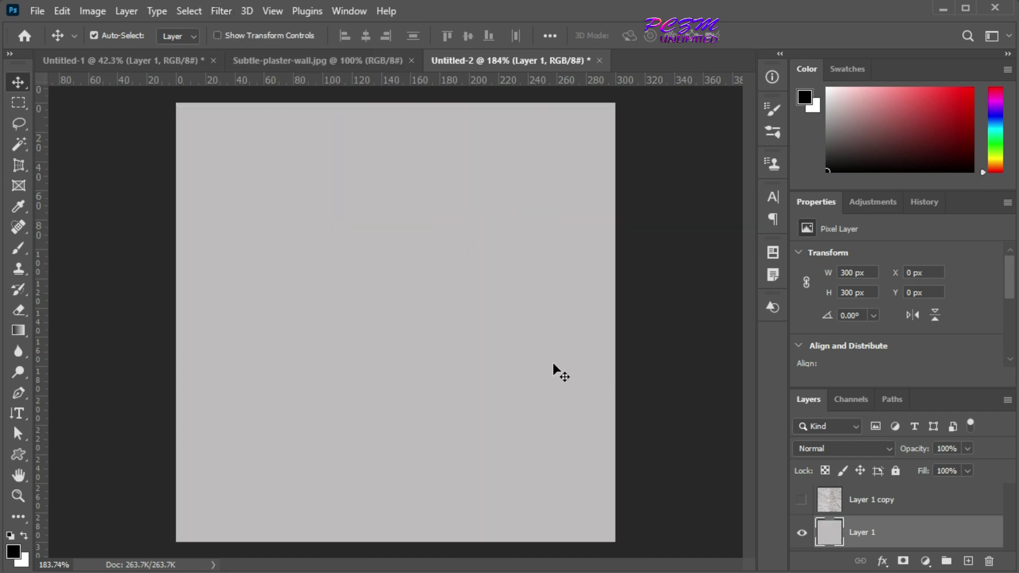
Show Layer 1 copy again and set its blend mode to Linear Light.
{"action": "left_click", "coordinate": [911, 500]}
{"action": "left_click", "coordinate": [801, 500]}
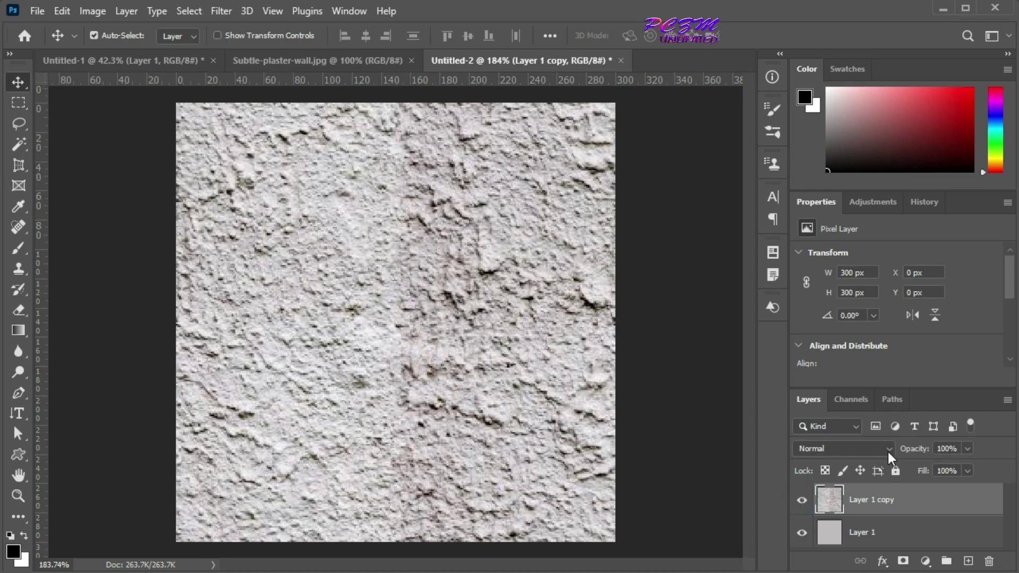
{"action": "left_click", "coordinate": [887, 448]}
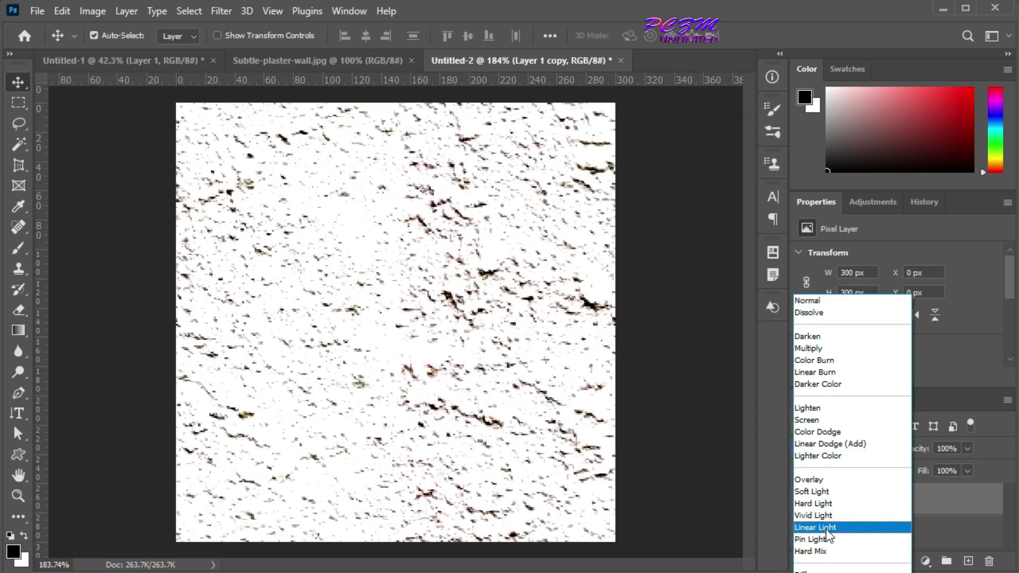
{"action": "left_click", "coordinate": [826, 528]}
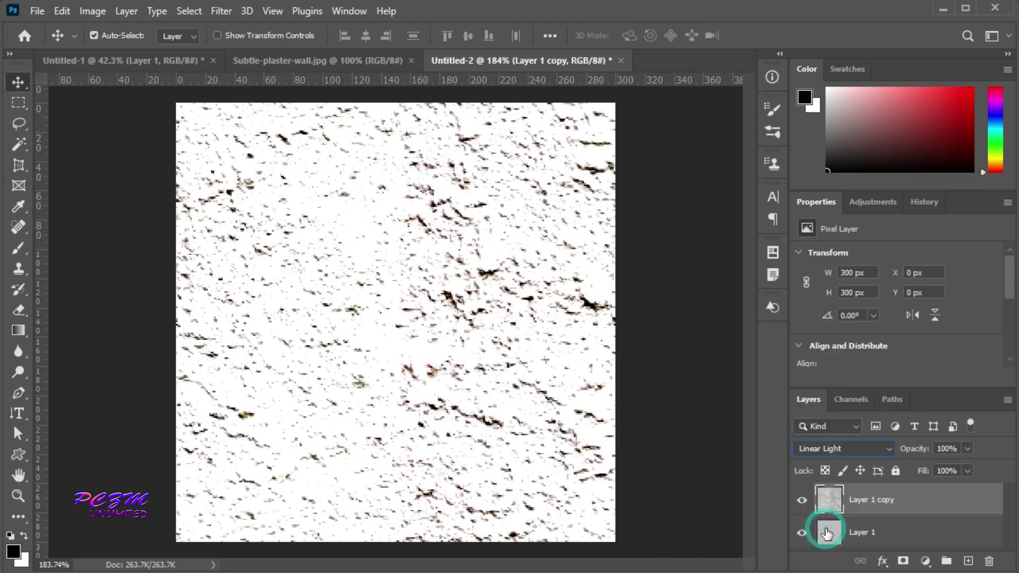
Apply a High Pass filter with a 4.4-pixel radius to Layer 1 copy.
{"action": "left_click", "coordinate": [219, 12]}
{"action": "mouse_move", "coordinate": [288, 350]}
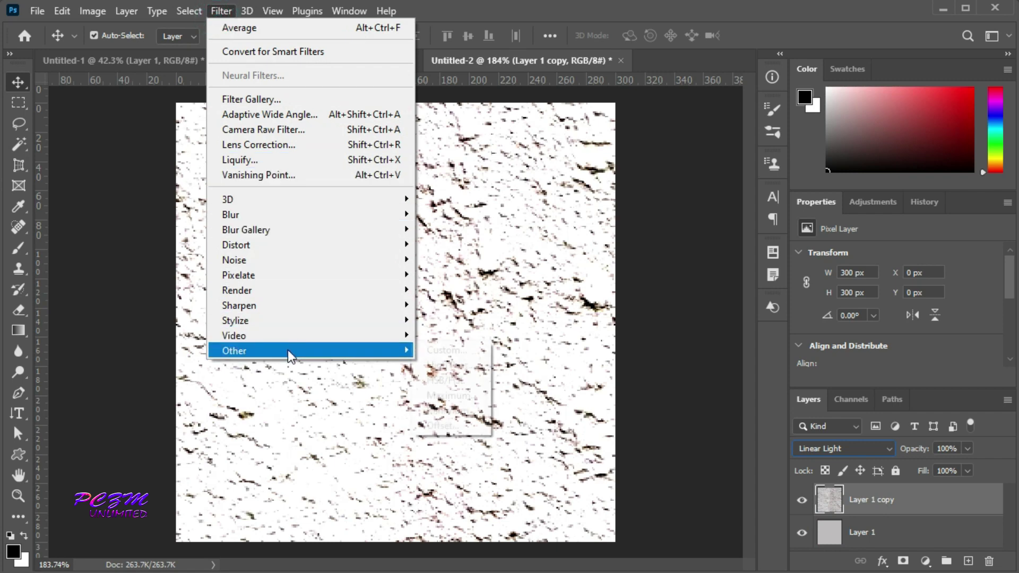
{"action": "left_click", "coordinate": [444, 365]}
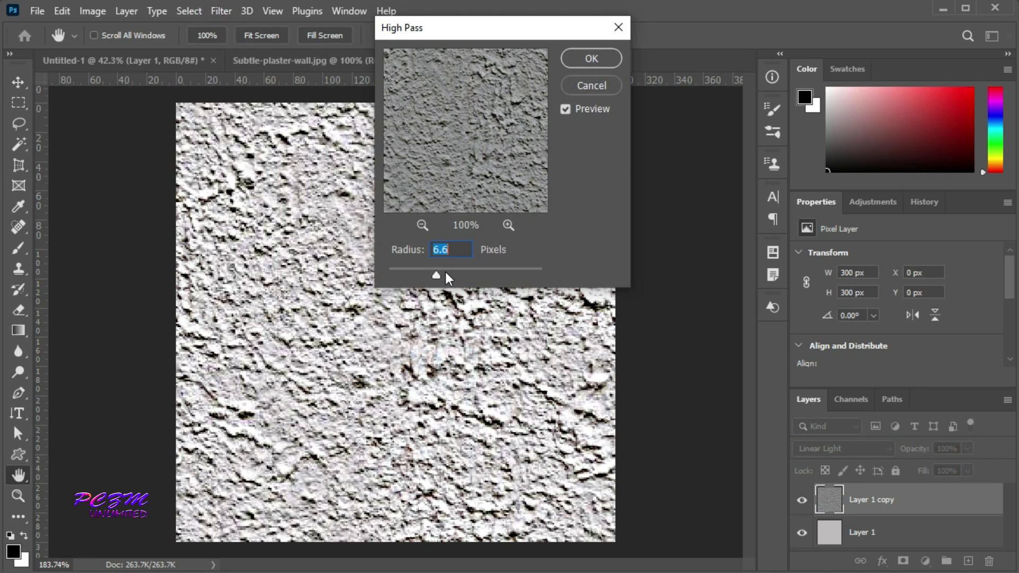
{"action": "left_click_drag", "start_coordinate": [422, 276], "coordinate": [448, 270]}
{"action": "left_click_drag", "start_coordinate": [491, 28], "coordinate": [718, 142]}
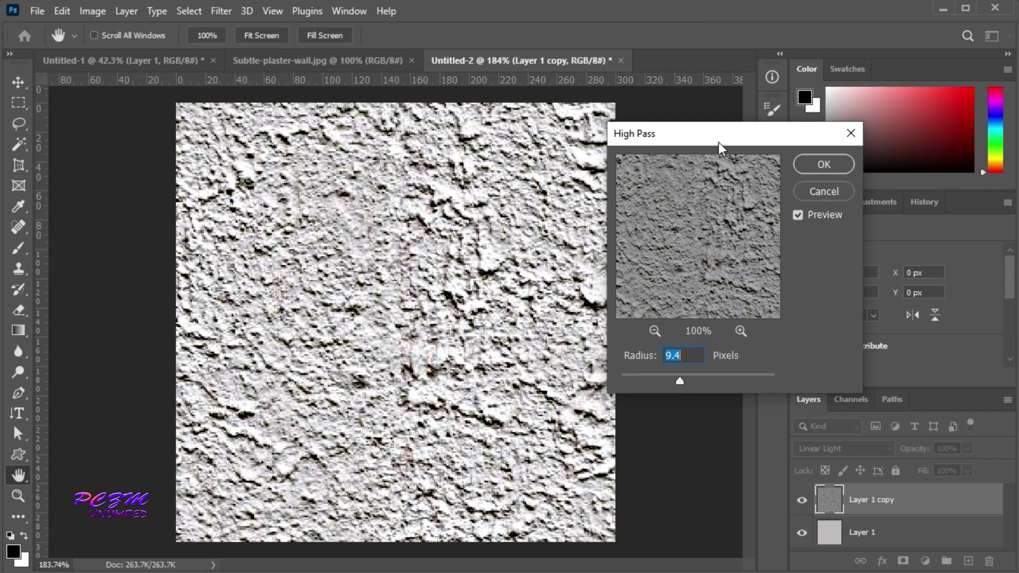
{"action": "left_click_drag", "start_coordinate": [680, 380], "coordinate": [658, 381]}
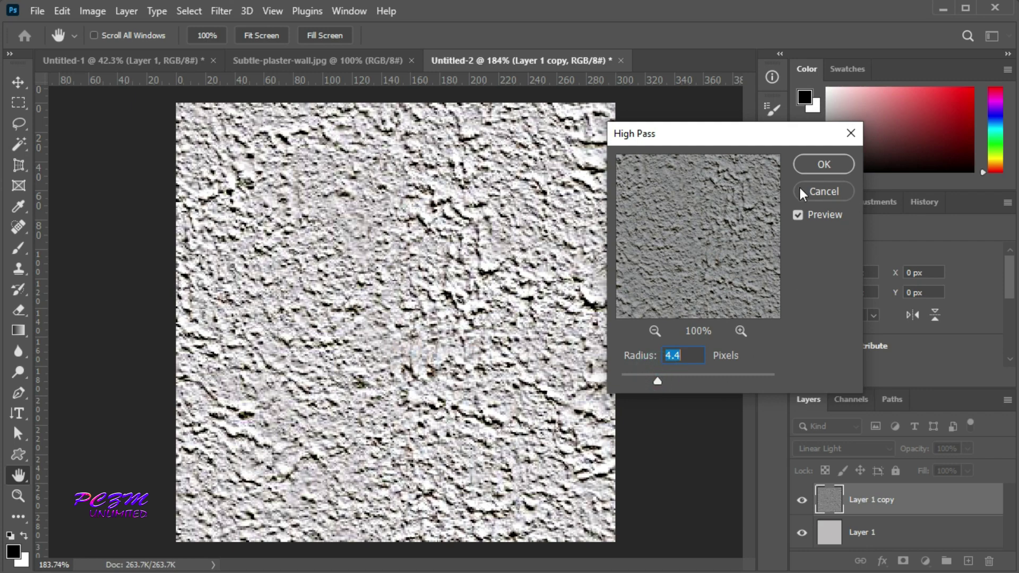
{"action": "left_click", "coordinate": [815, 167]}
{"action": "left_click", "coordinate": [189, 10]}
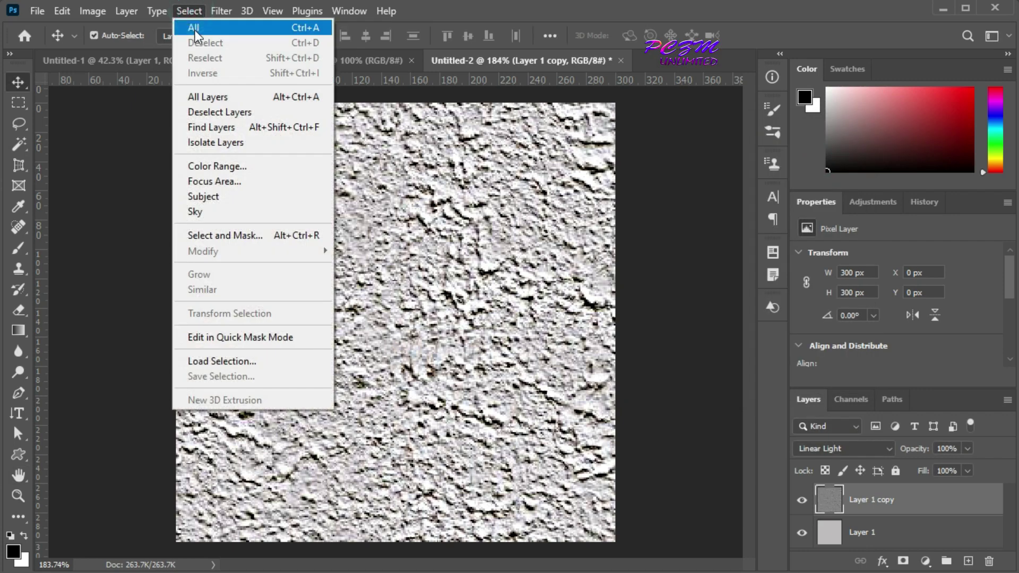
Select the entire sharpened plaster tile and define it as Pattern 7.
{"action": "left_click", "coordinate": [195, 31]}
{"action": "left_click", "coordinate": [63, 11]}
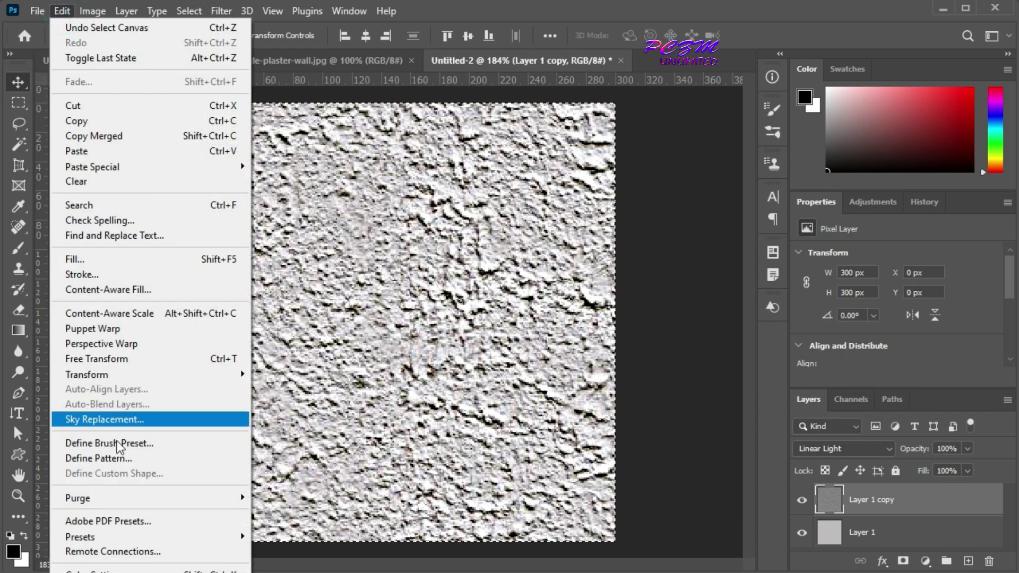
{"action": "left_click", "coordinate": [110, 457]}
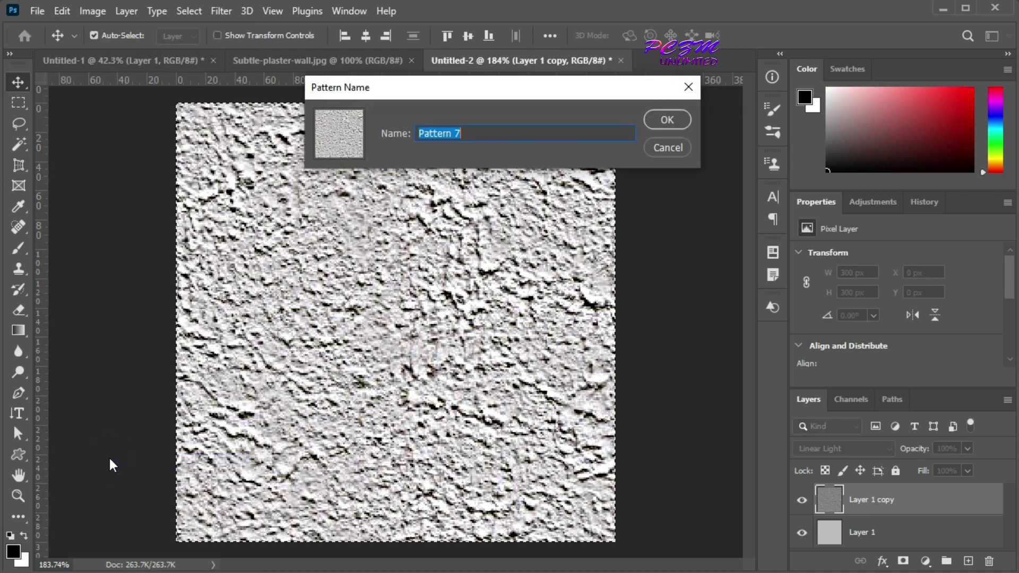
{"action": "left_click", "coordinate": [663, 119]}
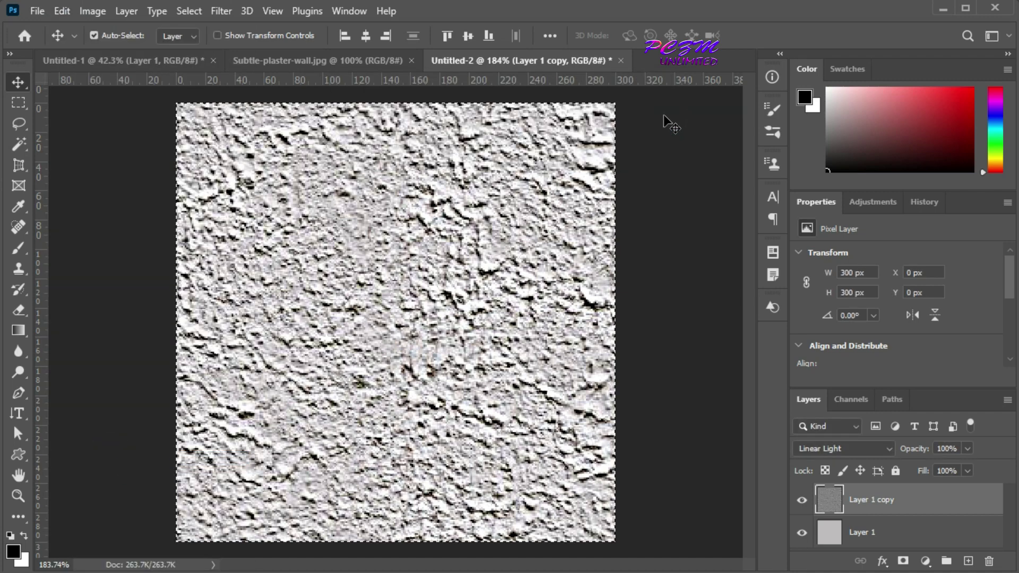
{"action": "left_click", "coordinate": [37, 11]}
Create a new 1920 x 1080 px document from the preset.
{"action": "left_click", "coordinate": [53, 27]}
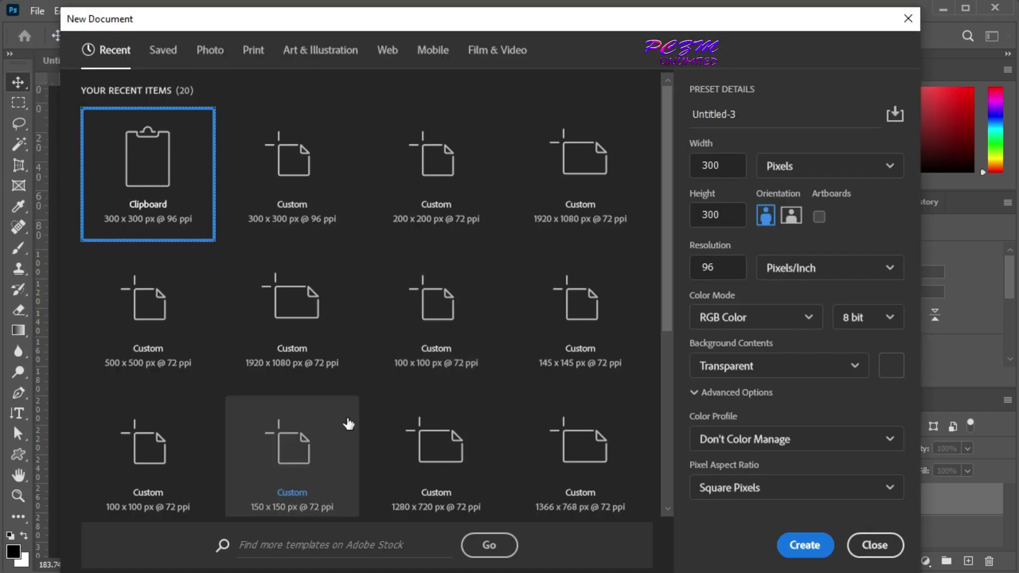
{"action": "left_click", "coordinate": [277, 319]}
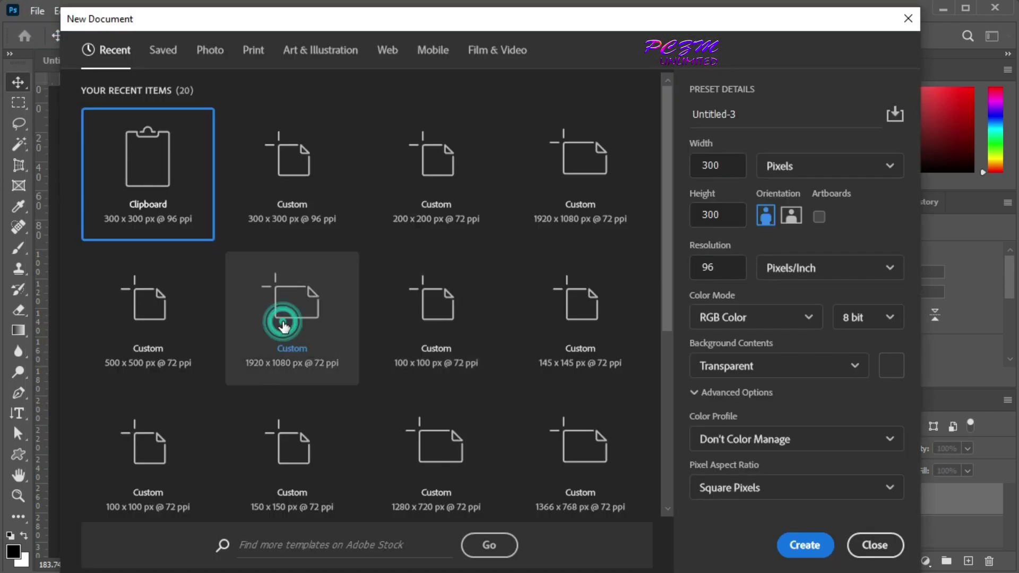
{"action": "left_click", "coordinate": [800, 545]}
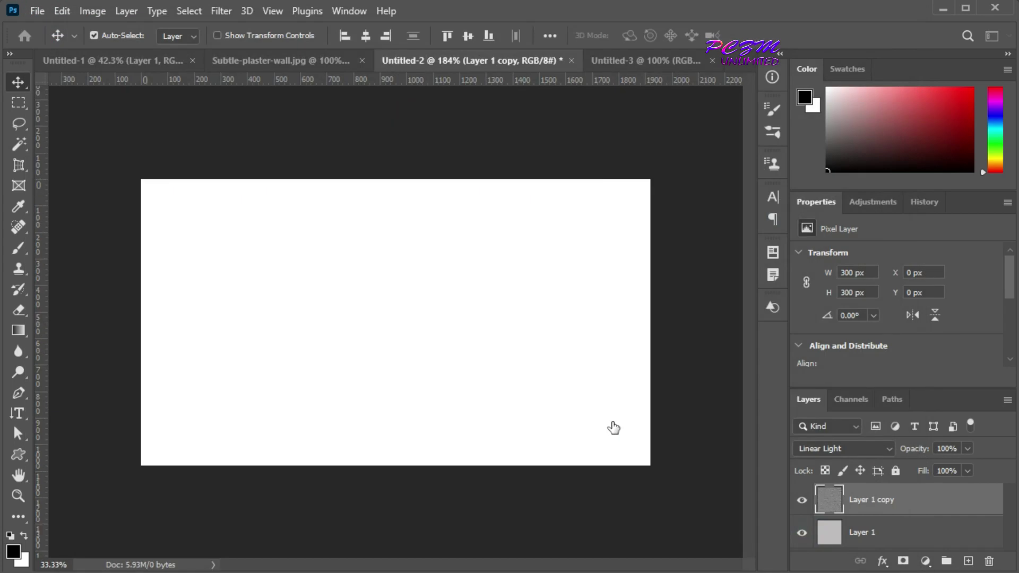
Fill the new canvas with the embossed plaster pattern tiled across it.
{"action": "left_click", "coordinate": [57, 13]}
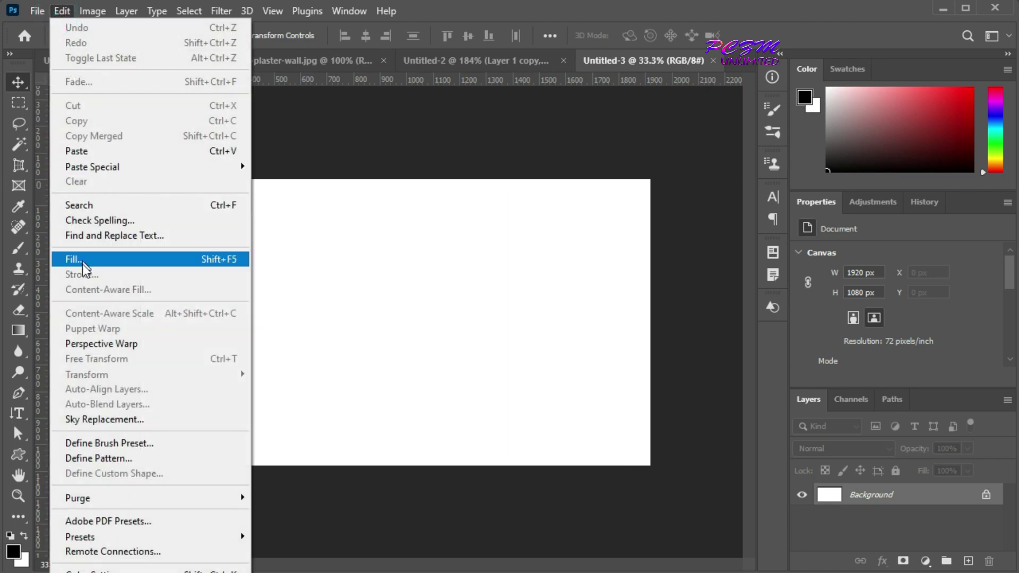
{"action": "left_click", "coordinate": [56, 260]}
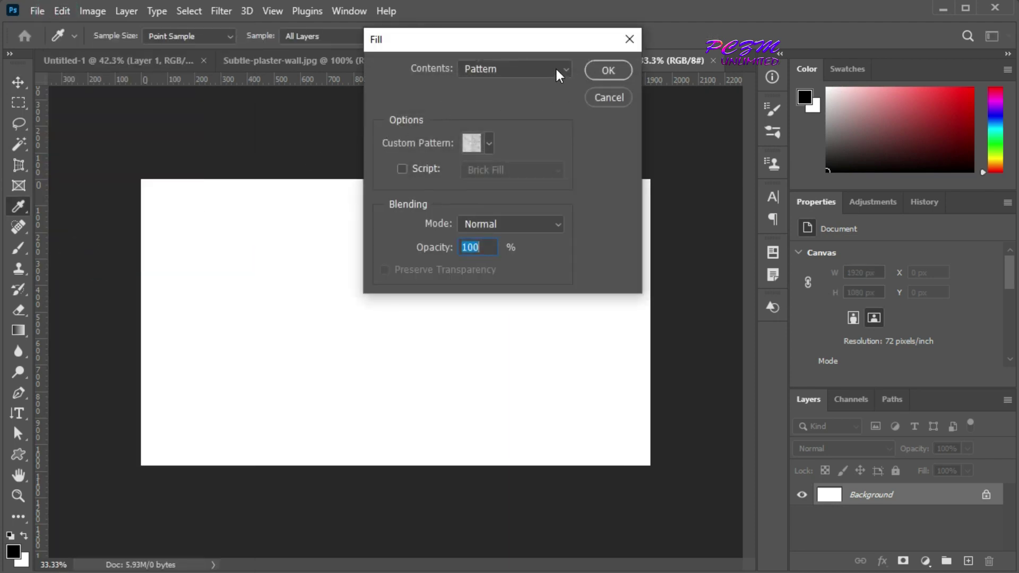
{"action": "left_click", "coordinate": [486, 145]}
{"action": "left_click", "coordinate": [528, 274]}
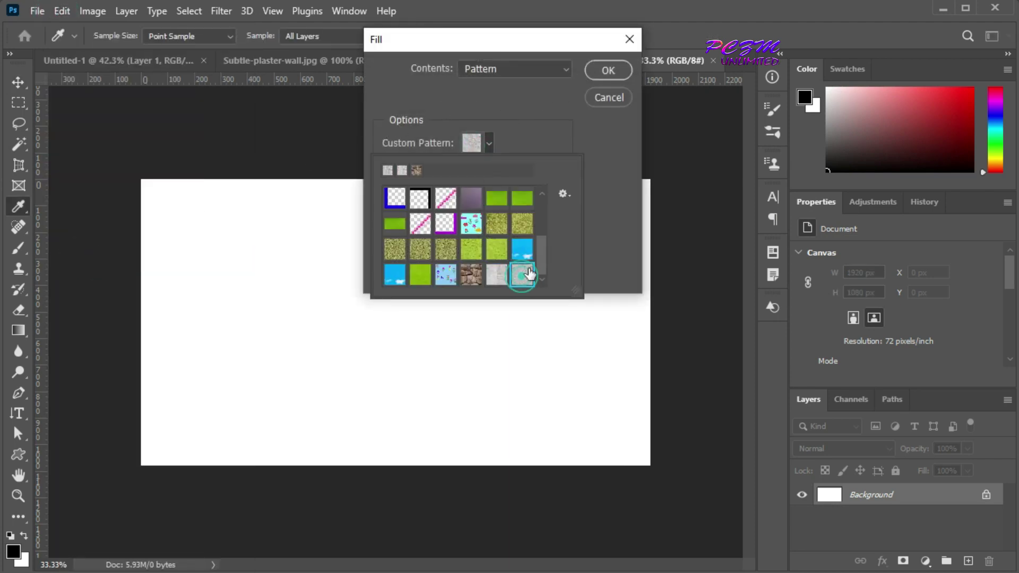
{"action": "left_click", "coordinate": [597, 94]}
{"action": "left_click", "coordinate": [608, 70]}
{"action": "key", "text": "v"}
{"action": "scroll", "coordinate": [477, 385], "scroll_direction": "up", "scroll_amount": 5}
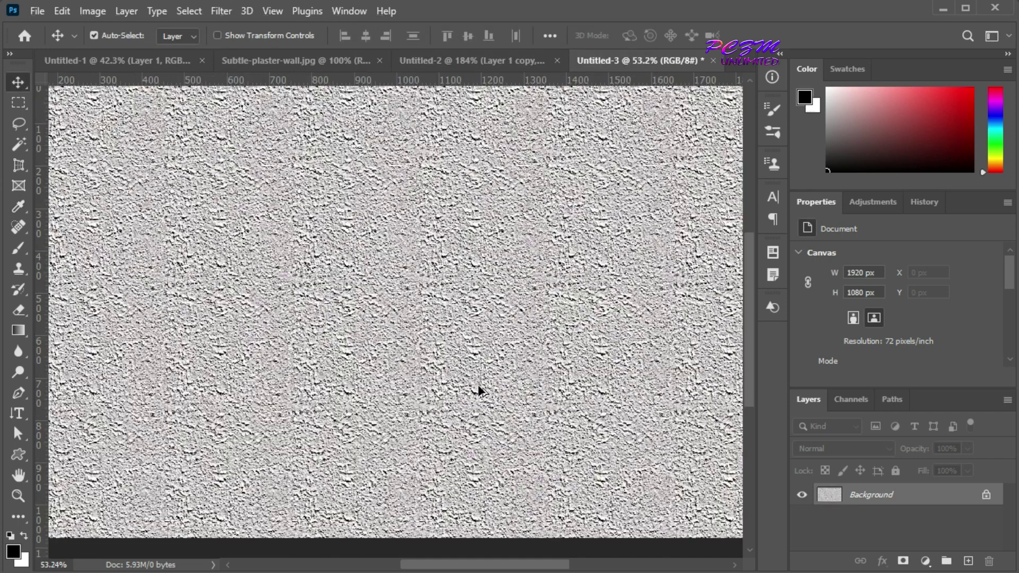